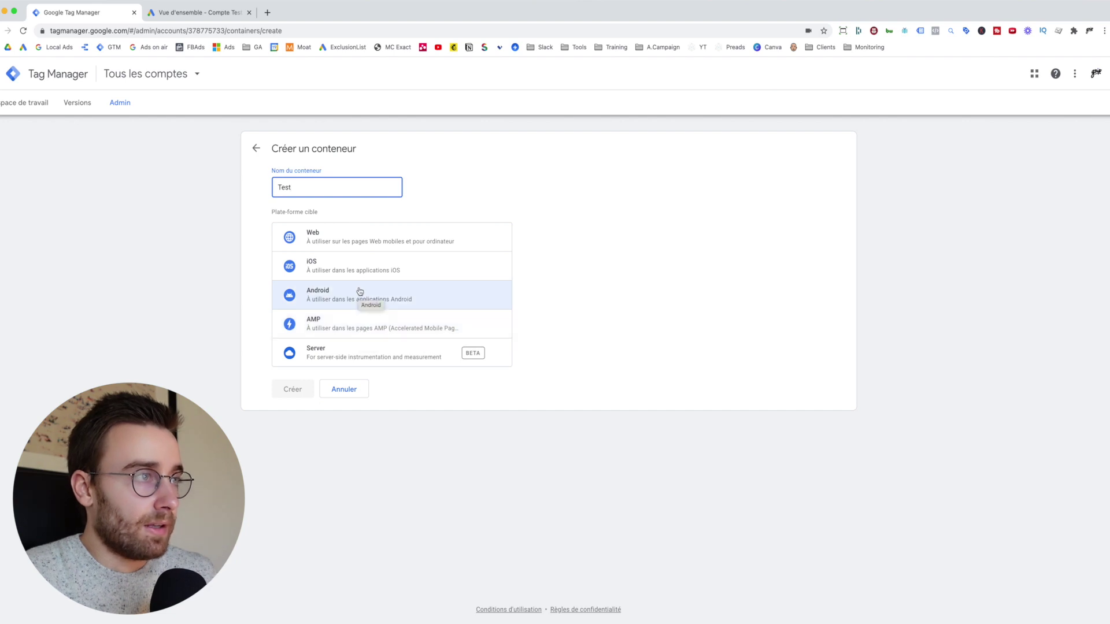
Create the Test container with Web as its target platform and dismiss the installation code.
click(359, 245)
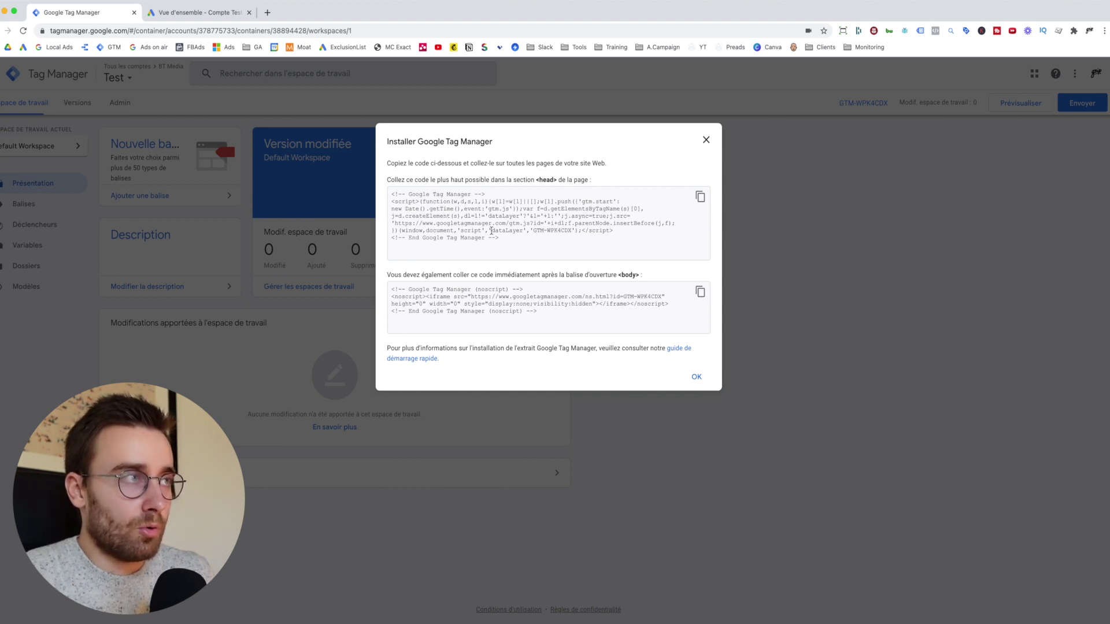
click(697, 378)
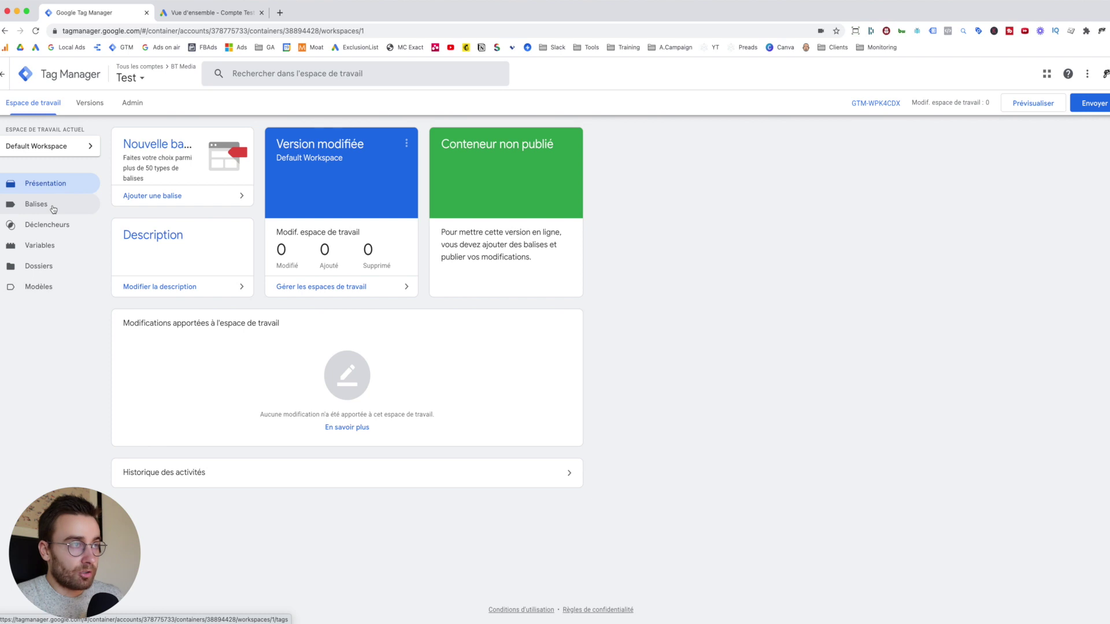
Start a new tag in the Test container and name it "Balise Conversion Linker".
click(52, 209)
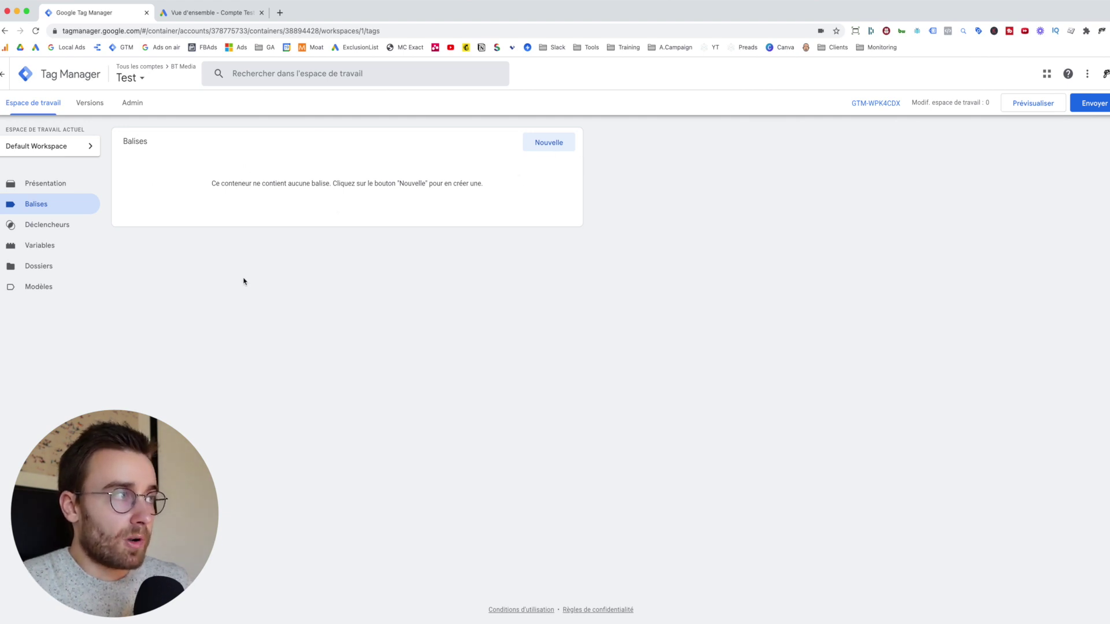
click(564, 143)
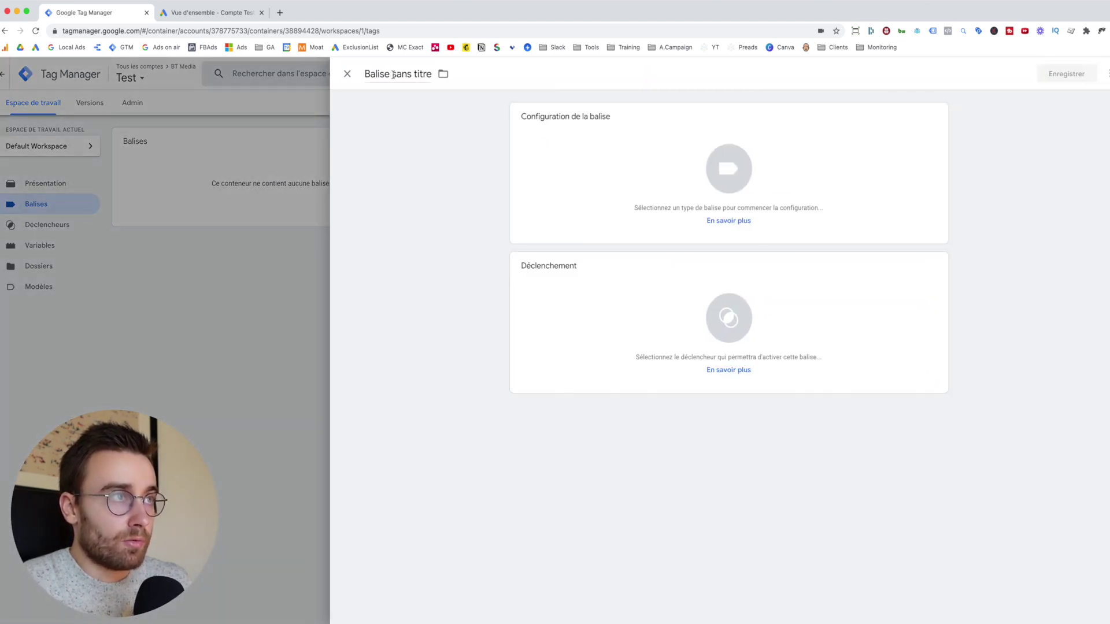
drag(392, 74, 428, 74)
key(BackSpace)
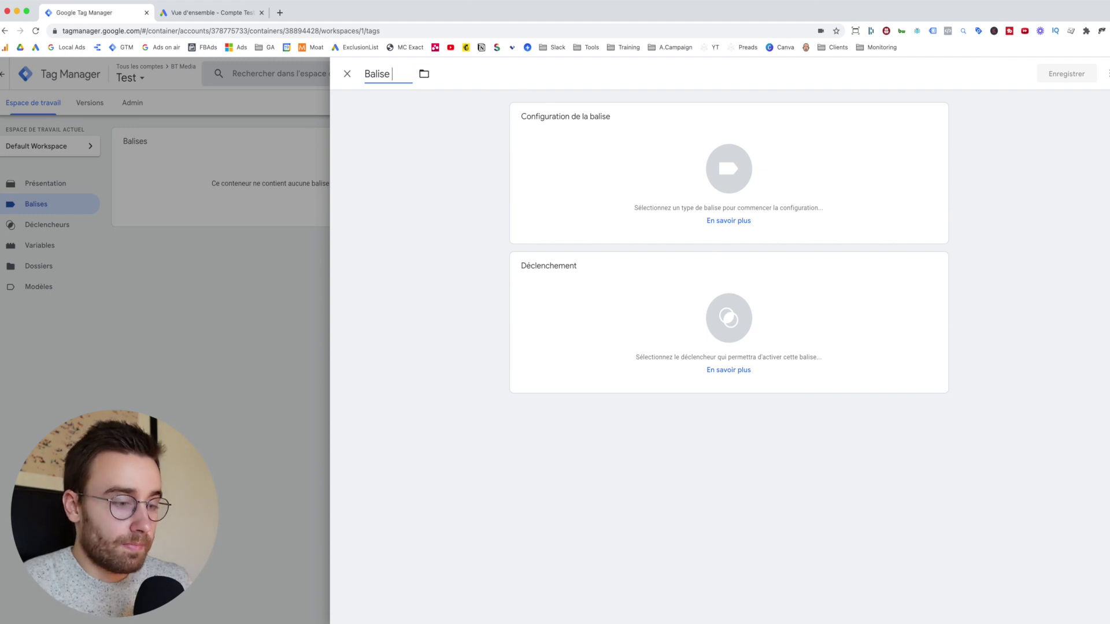
text(Conversion Linker)
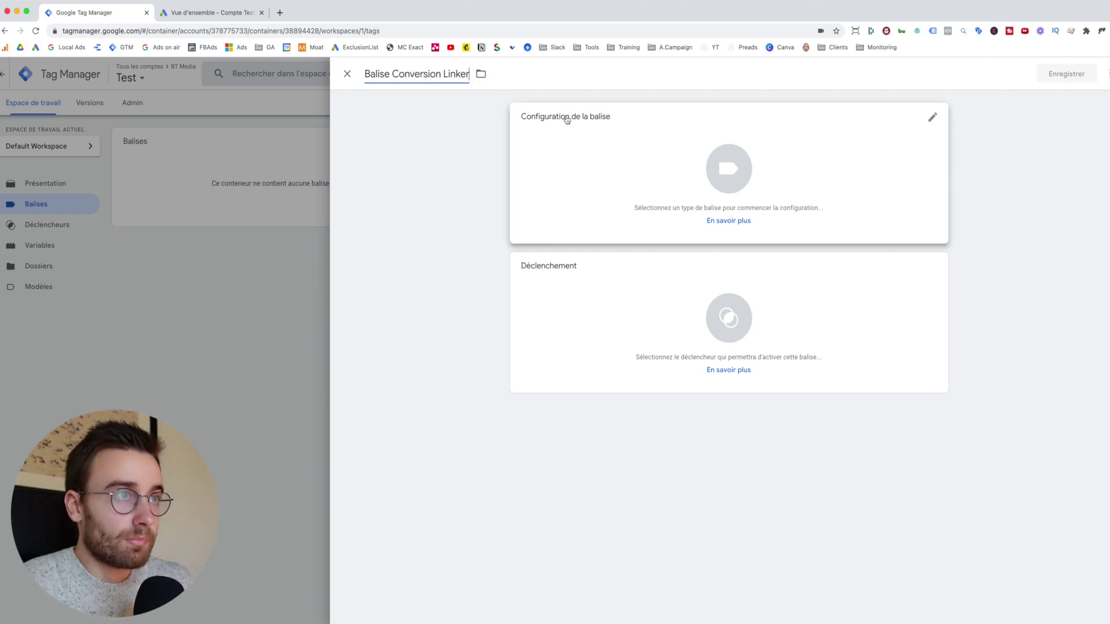
Browse the available tag types and set this tag's type to Conversion Linker, leaving its linker options off.
click(733, 174)
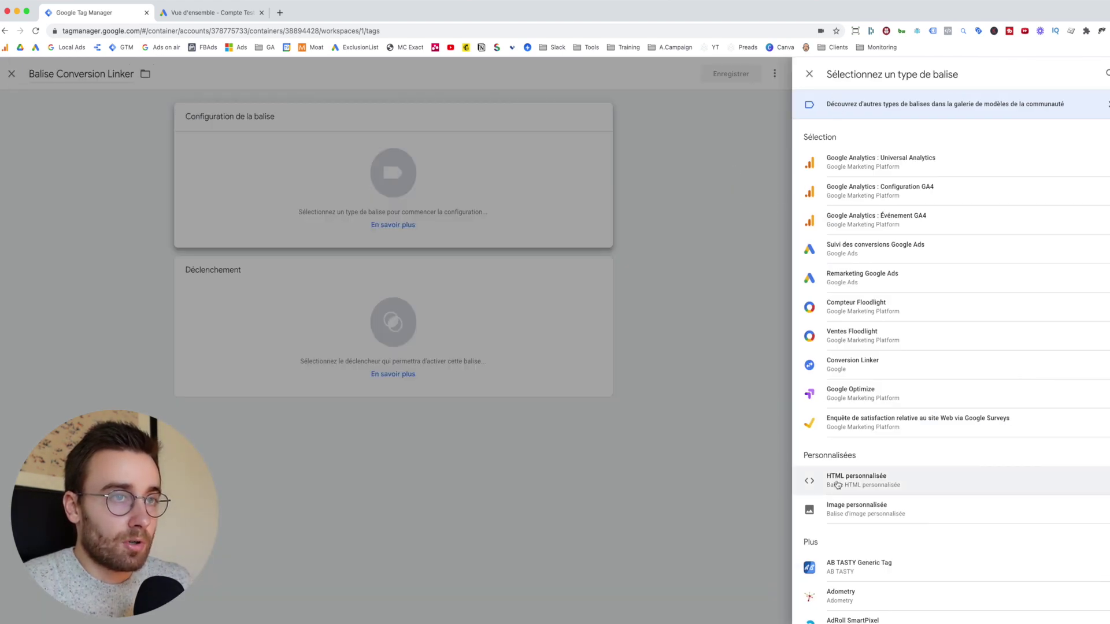
scroll(836, 480, down, 3)
scroll(852, 319, up, 3)
scroll(850, 321, down, 12)
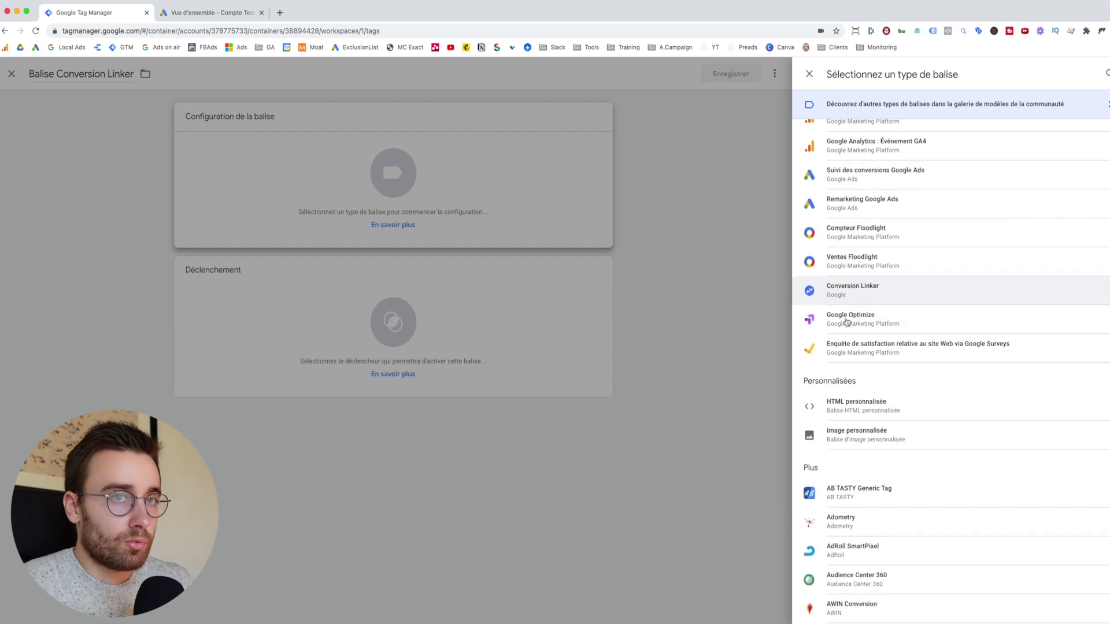
scroll(846, 322, down, 10)
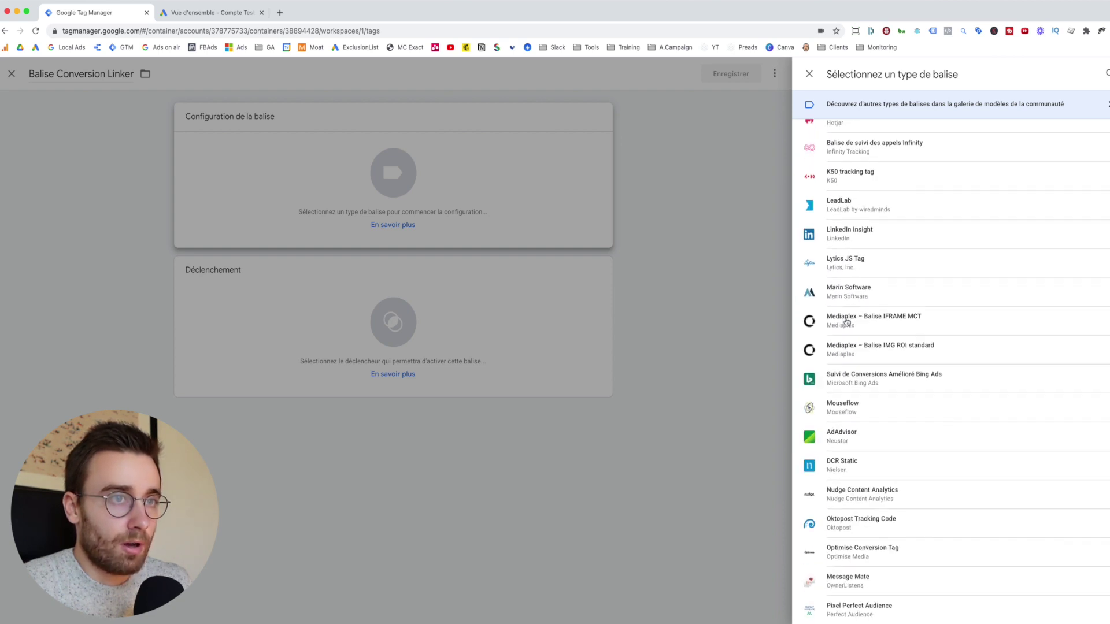
scroll(847, 322, up, 20)
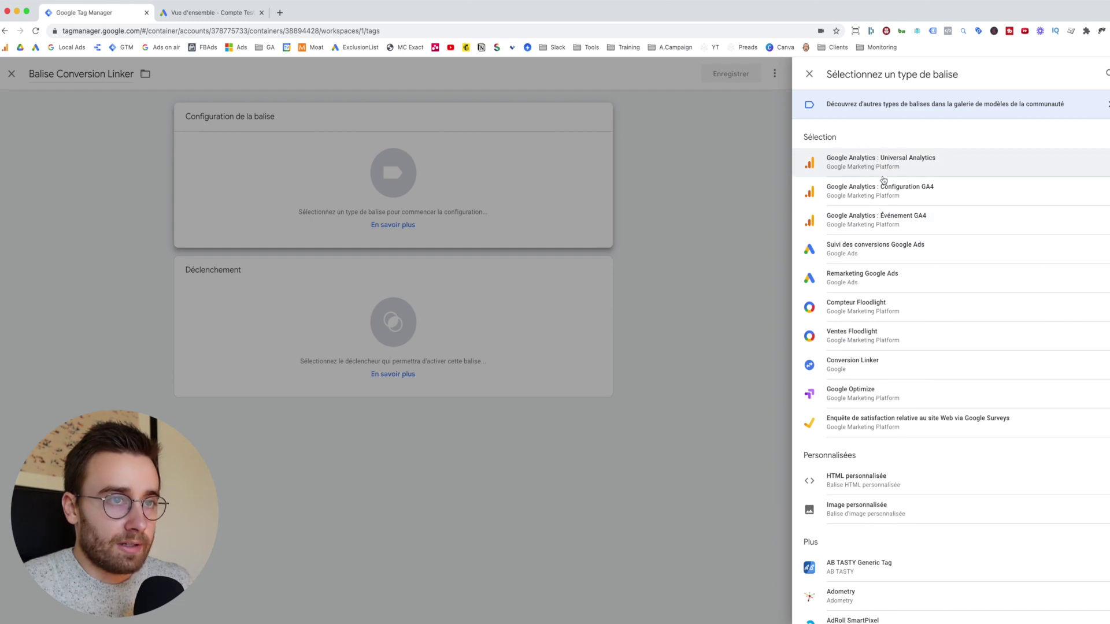
scroll(915, 306, down, 3)
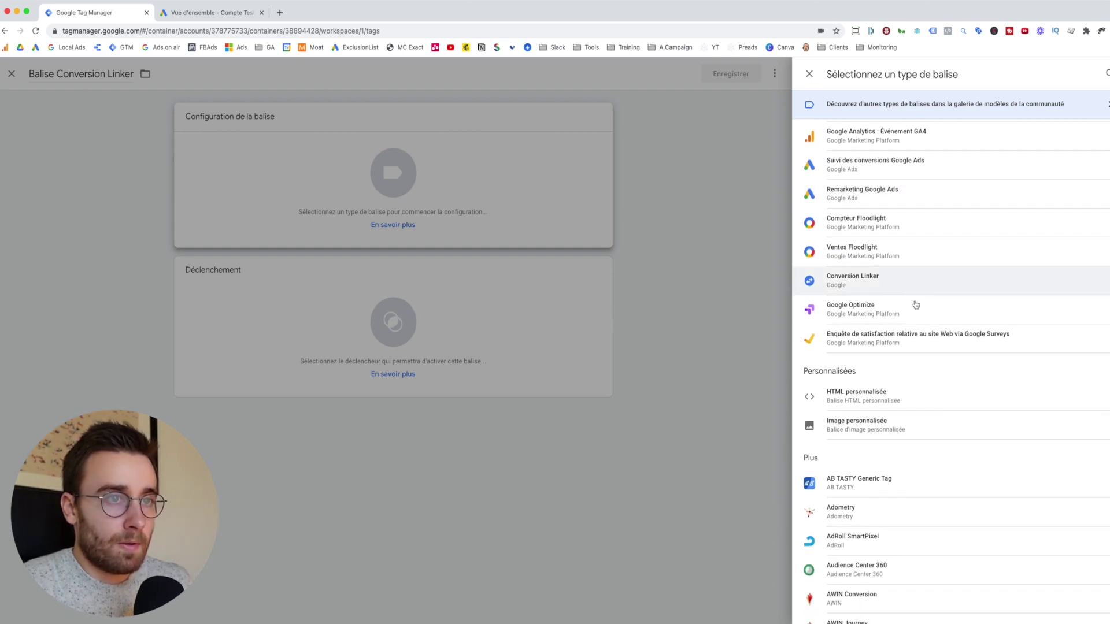
scroll(921, 315, down, 4)
scroll(922, 316, down, 4)
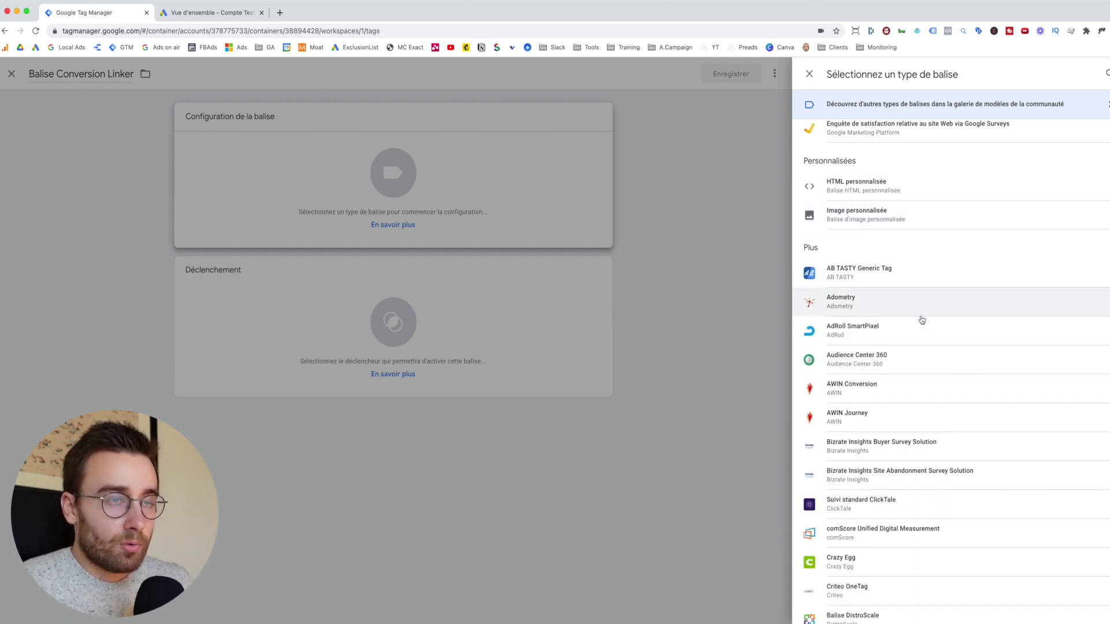
scroll(922, 320, down, 4)
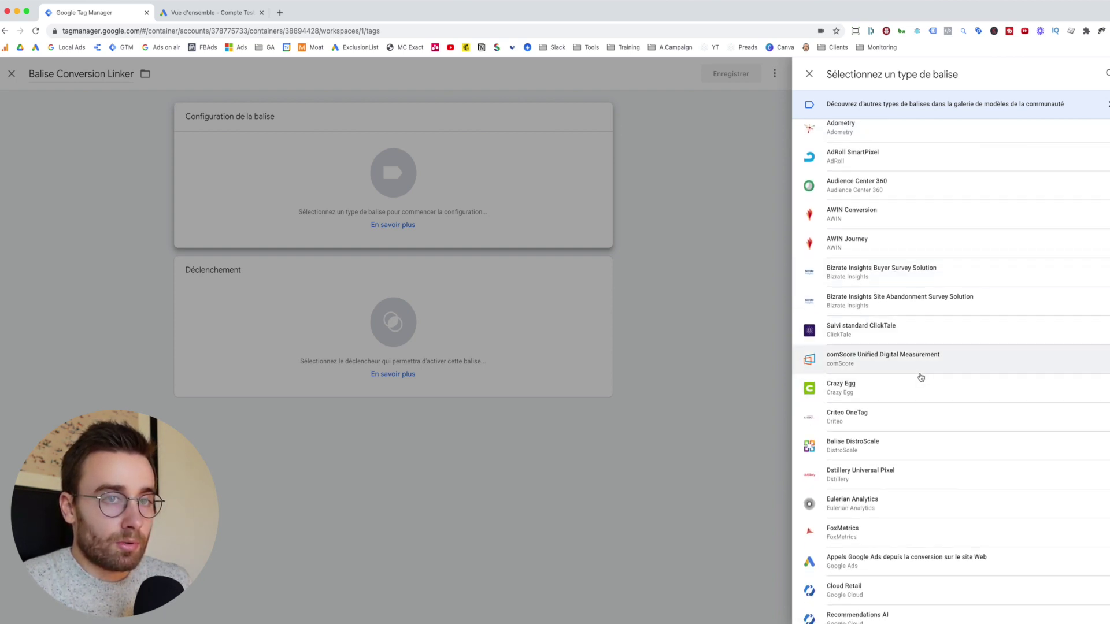
scroll(921, 377, down, 2)
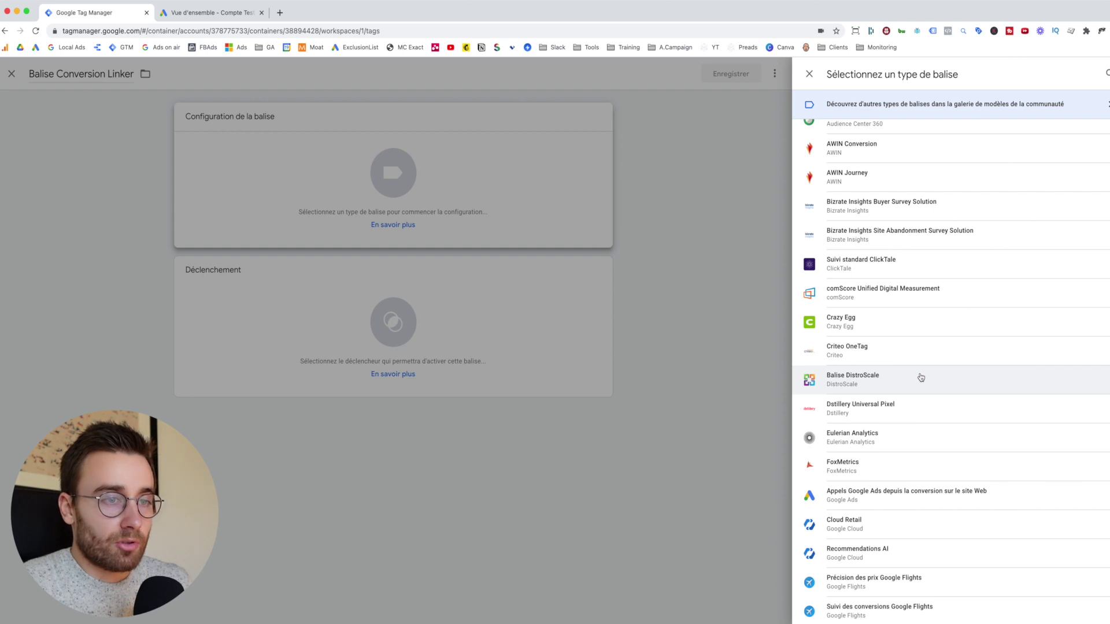
scroll(921, 377, up, 8)
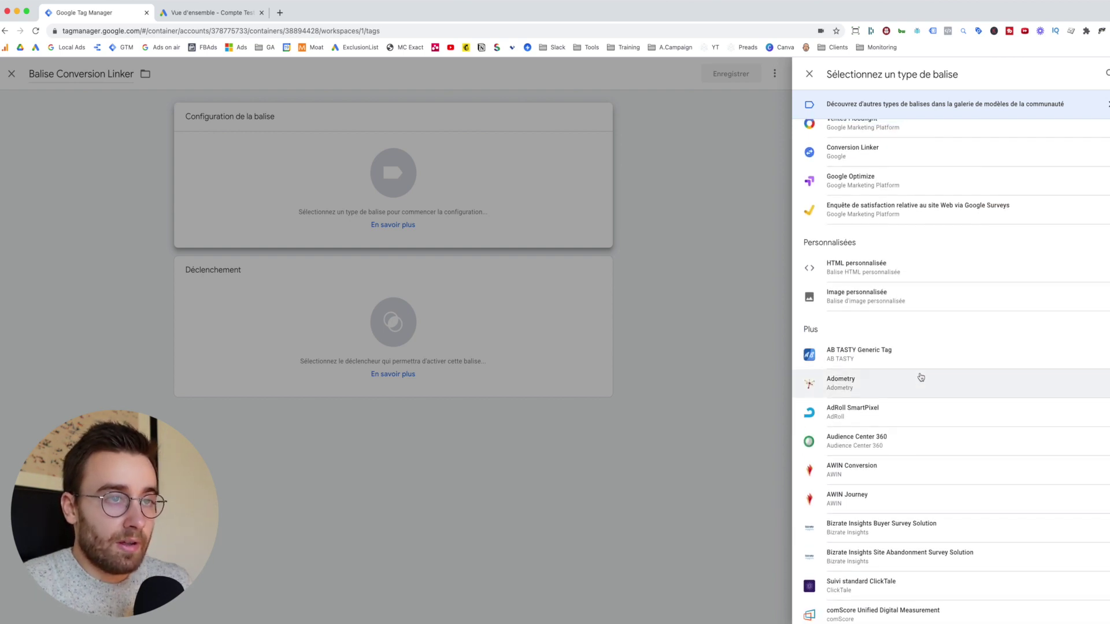
scroll(920, 377, up, 5)
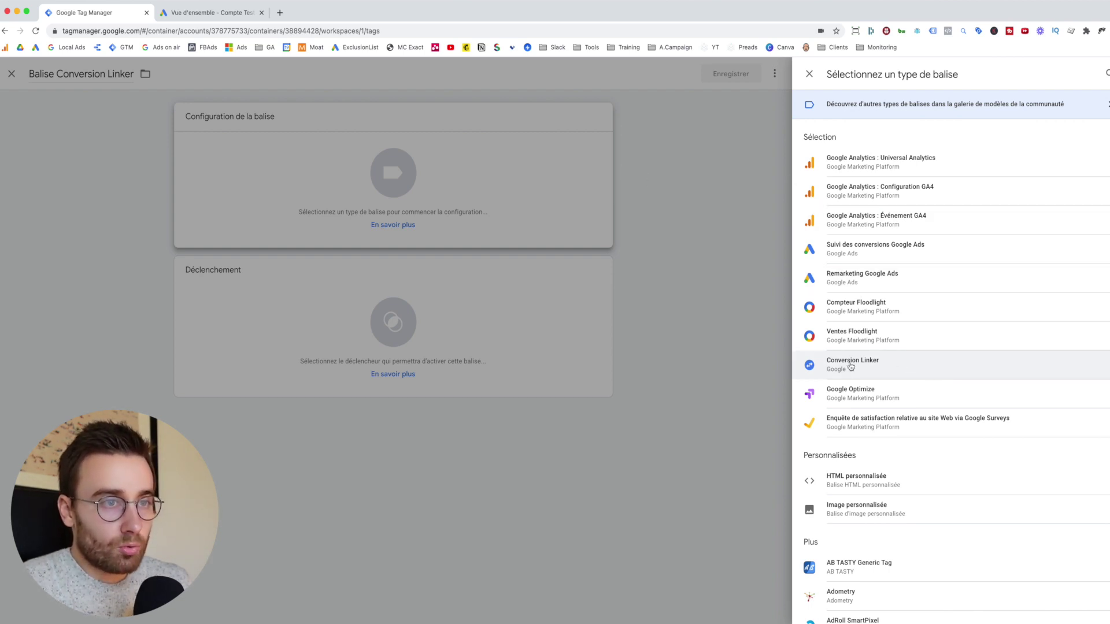
click(875, 367)
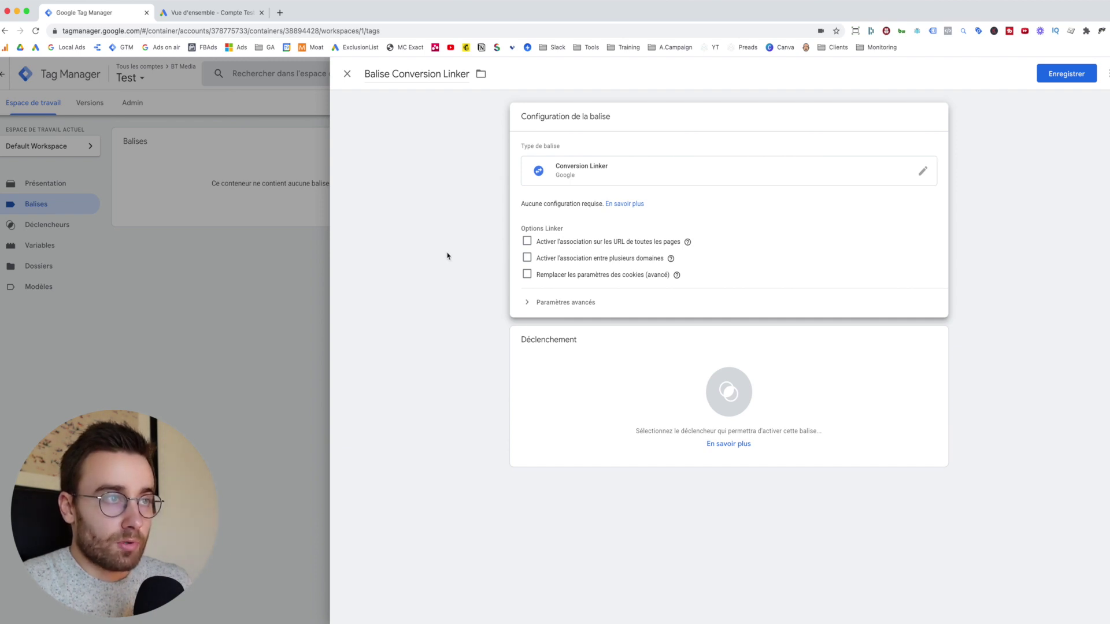
mouse_move(687, 242)
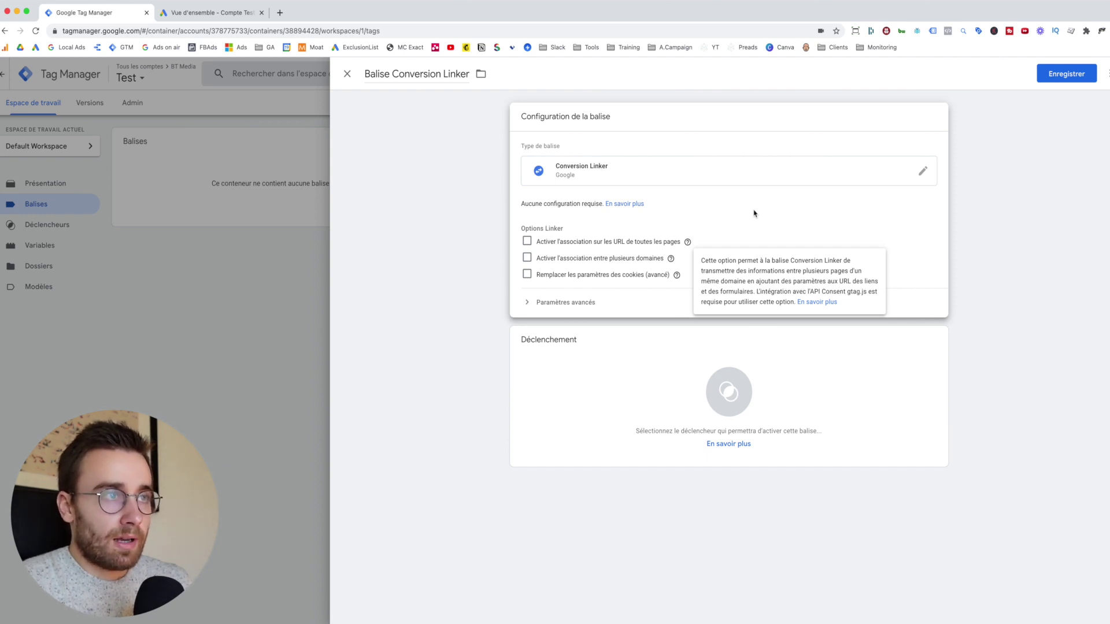
click(737, 393)
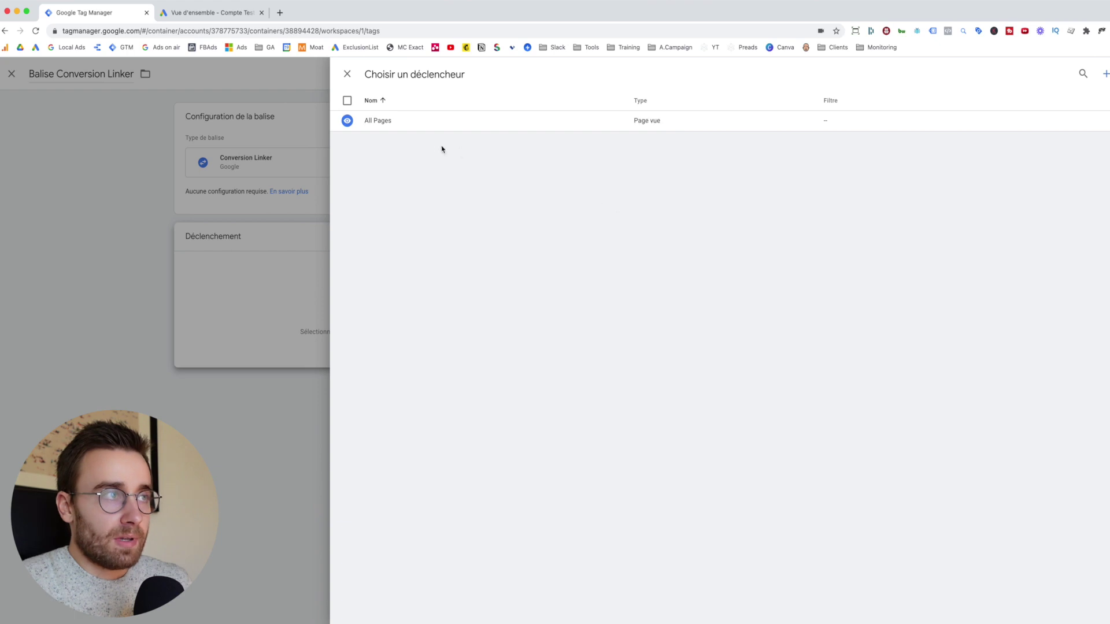
click(418, 128)
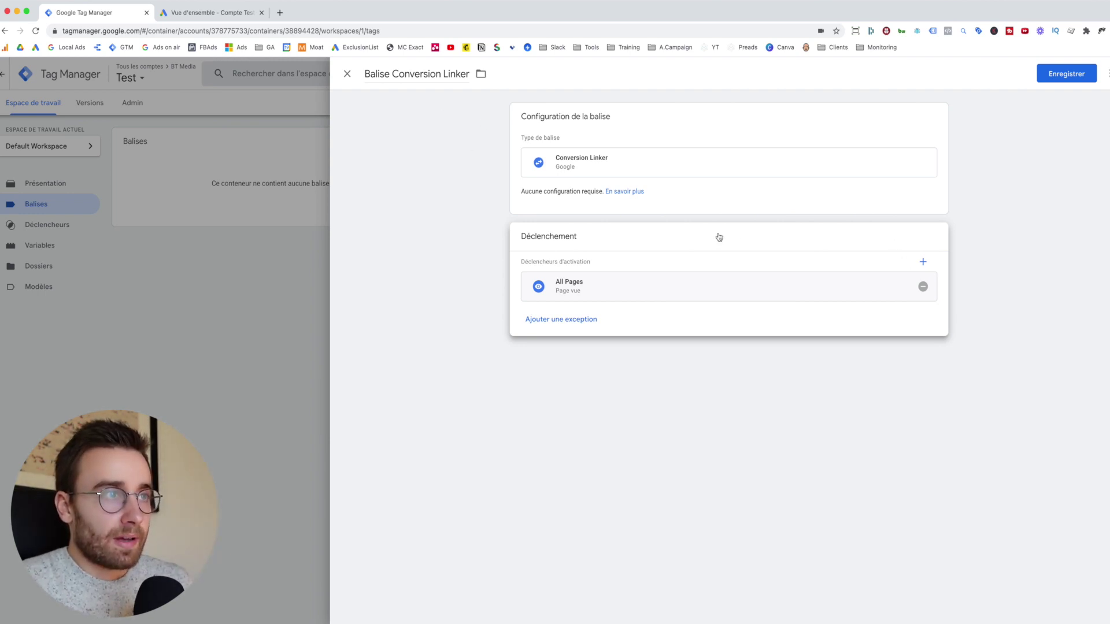
click(691, 250)
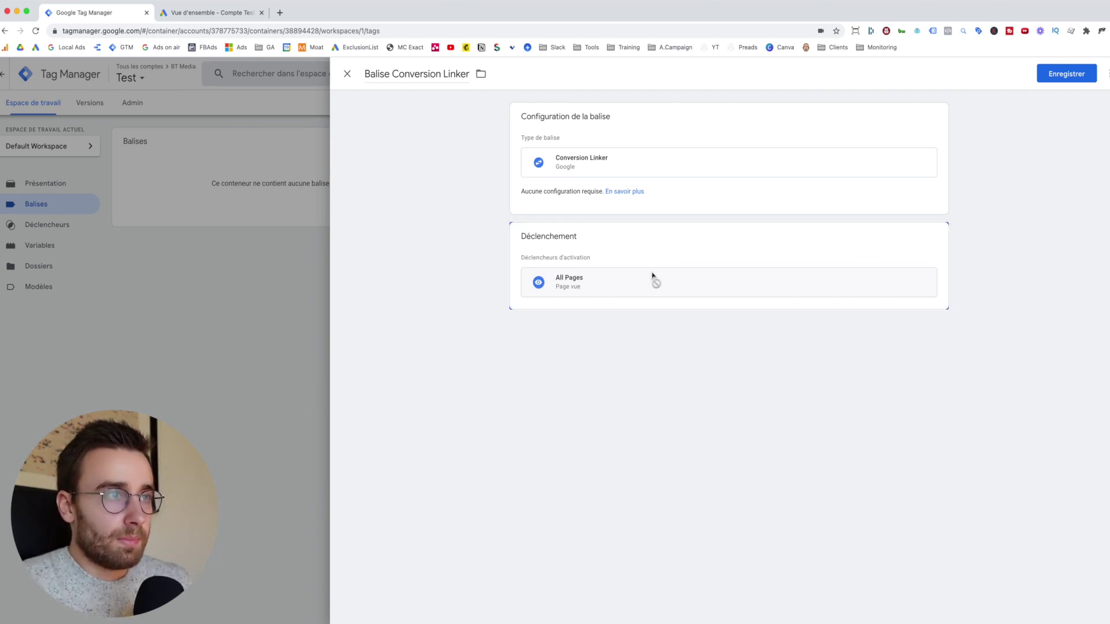
click(916, 294)
click(925, 292)
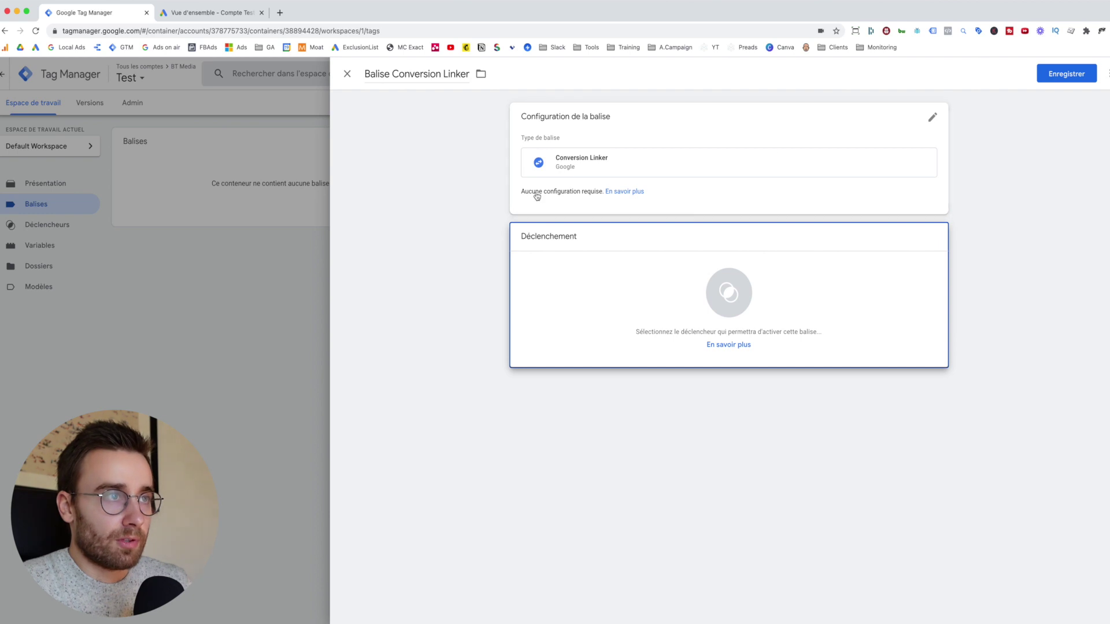
Assign the All Pages trigger to the Conversion Linker tag and save the tag.
click(671, 148)
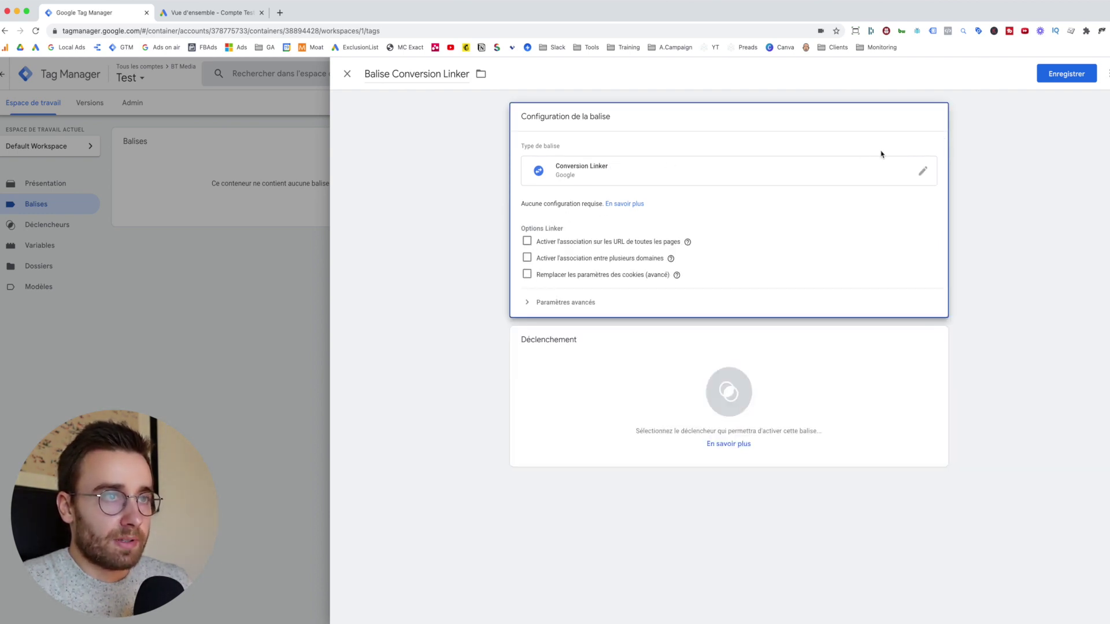
click(775, 131)
click(729, 283)
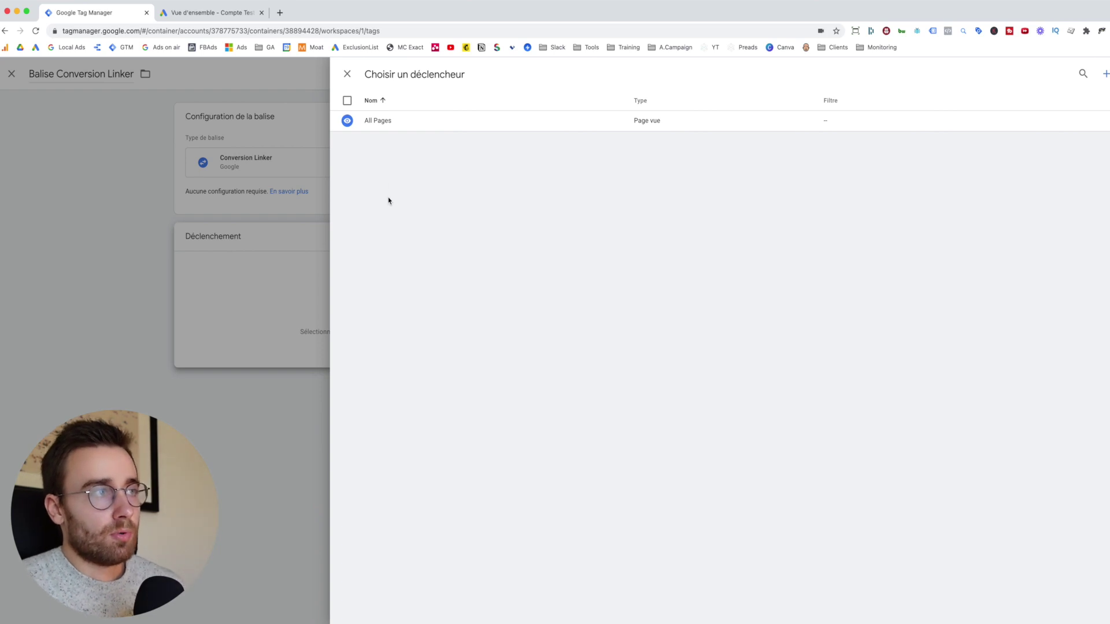
click(384, 121)
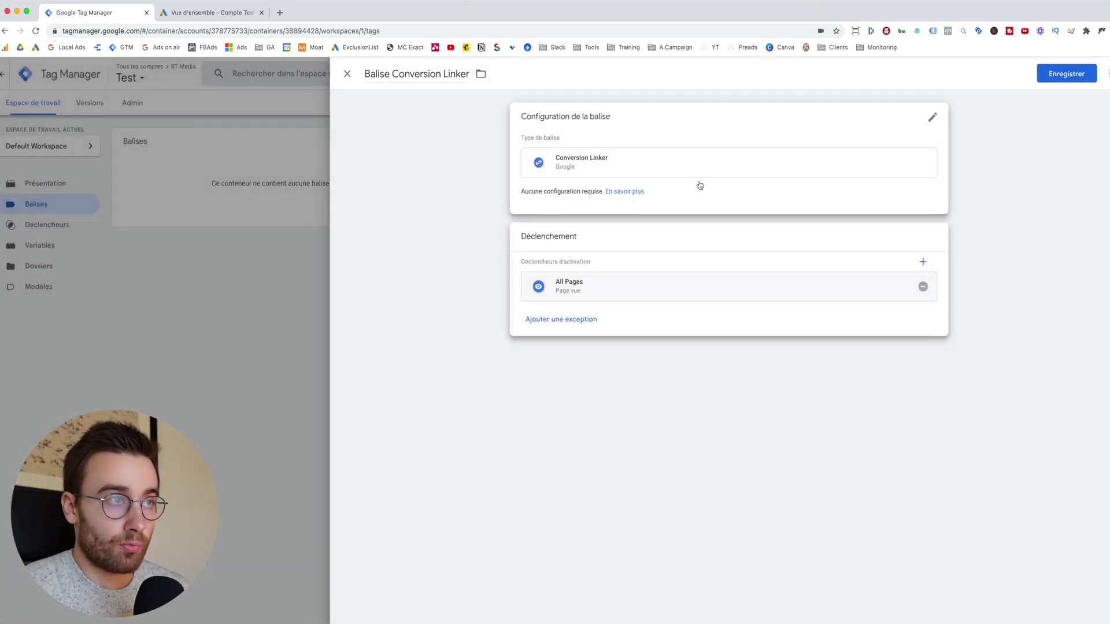
click(1072, 79)
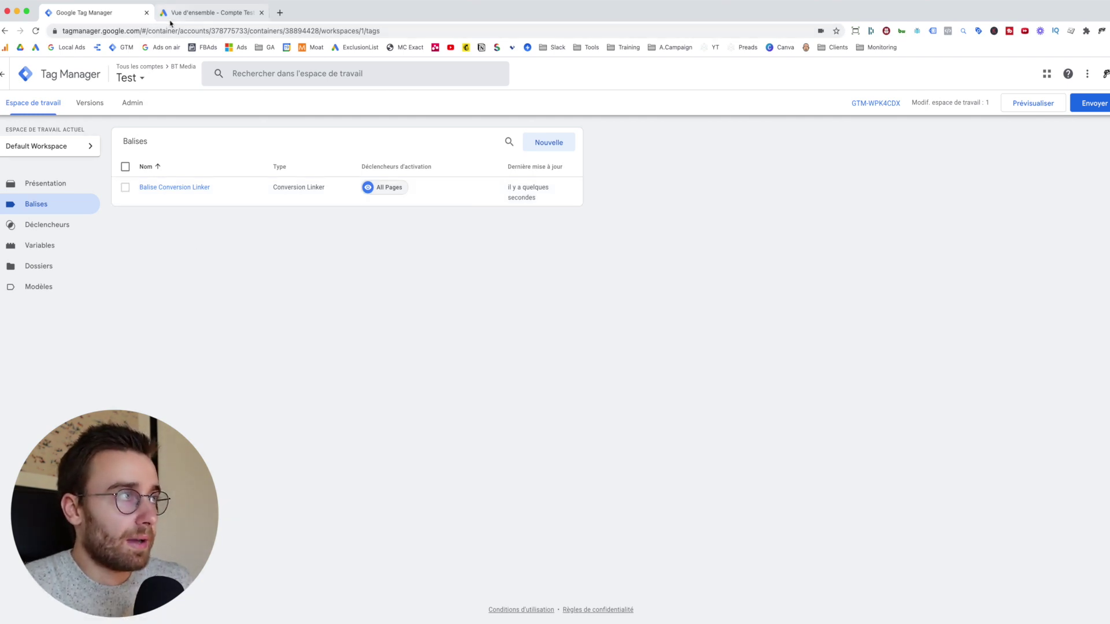
Switch to Google Ads and start a new conversion action for tracking website conversions.
click(173, 13)
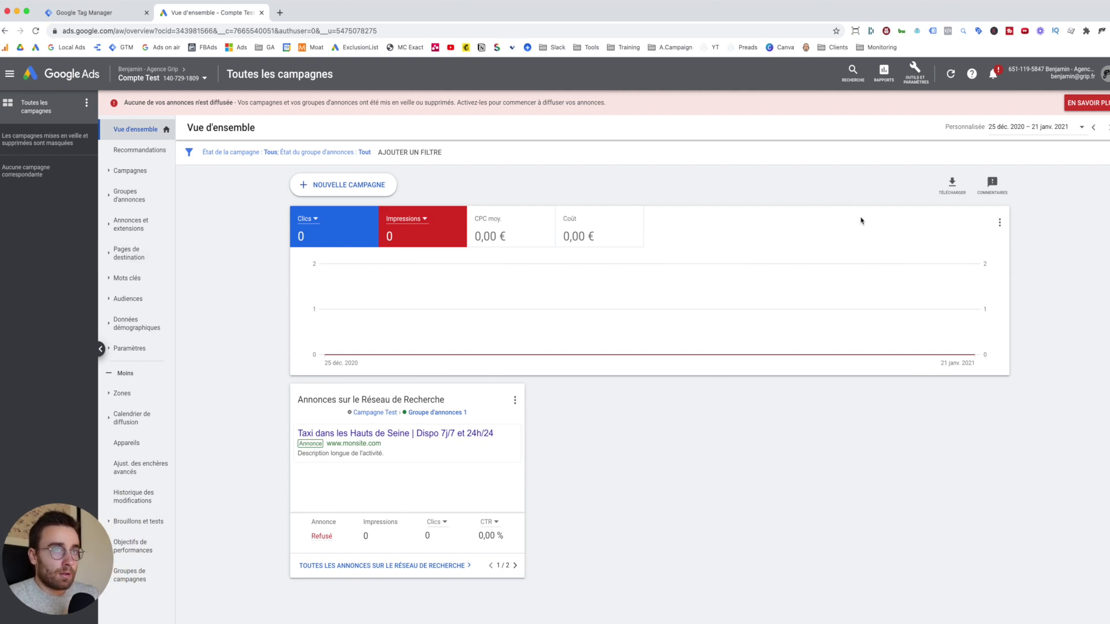
click(915, 85)
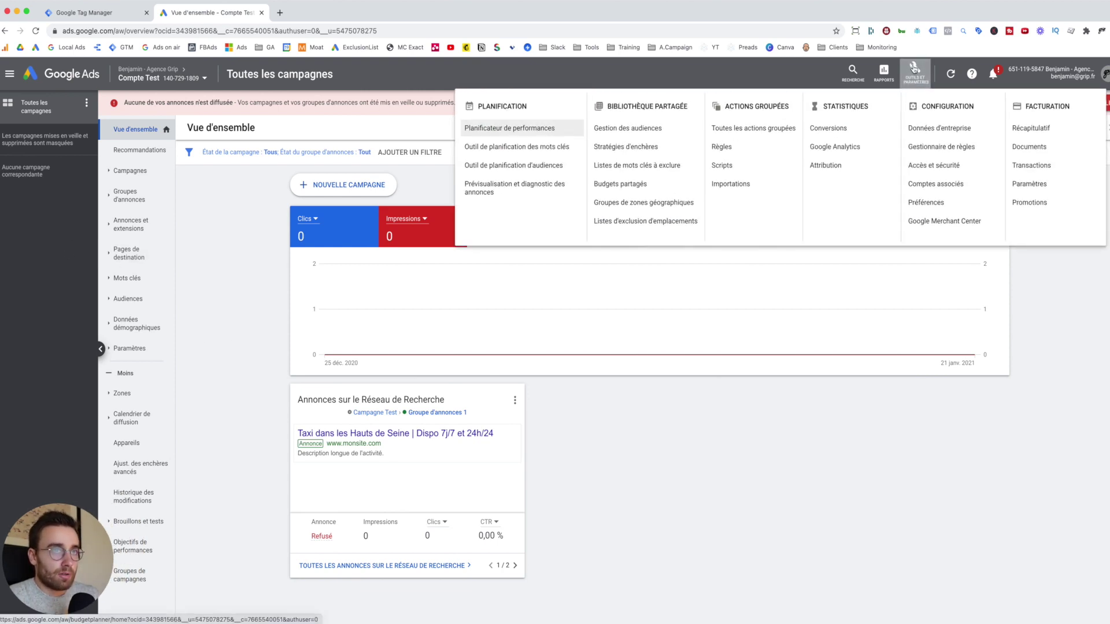
click(832, 130)
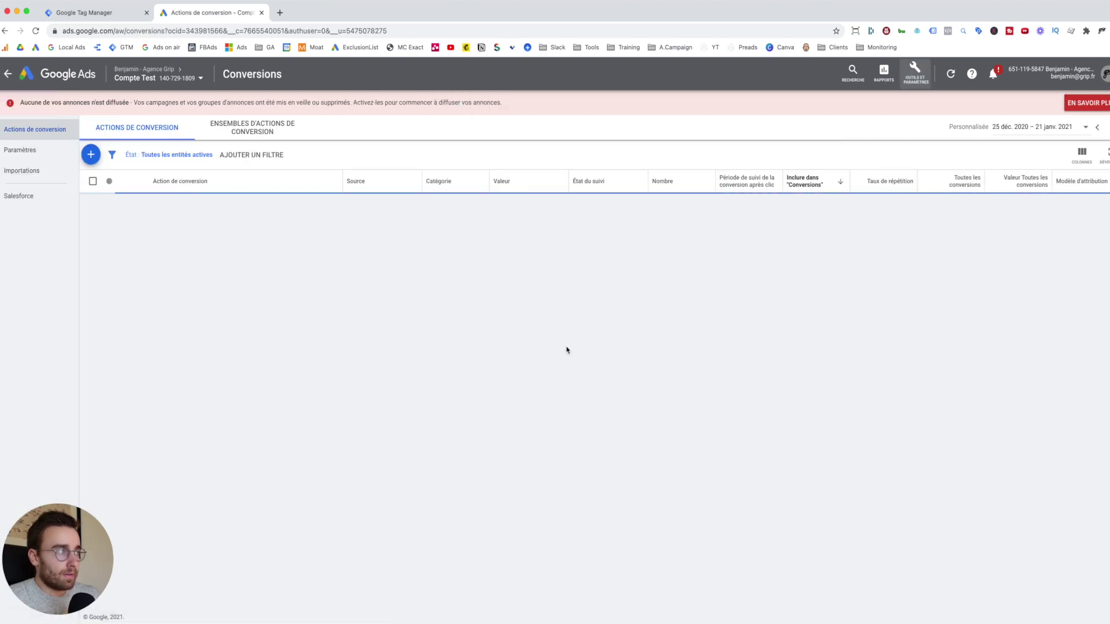
click(90, 154)
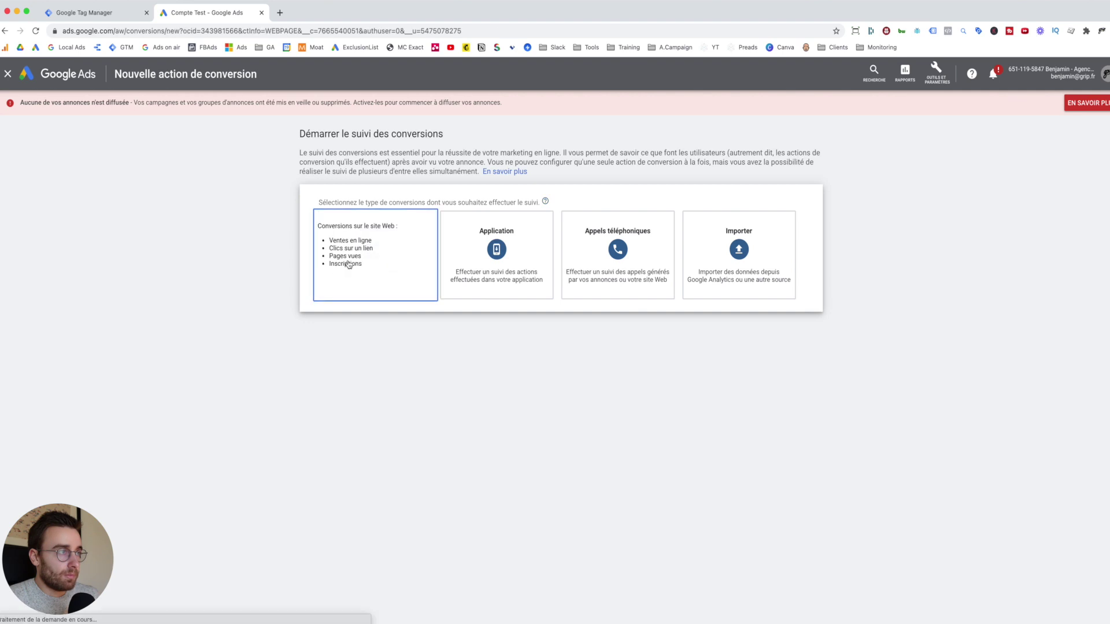
click(348, 263)
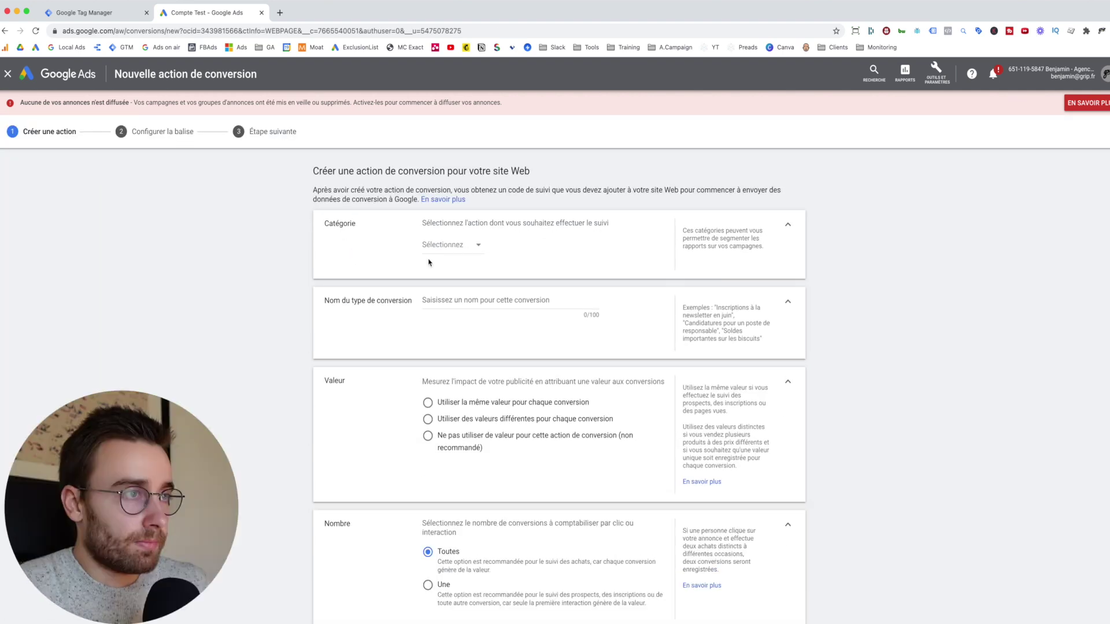
Set the conversion category to Inscription and name the conversion "Formualaire".
click(430, 252)
scroll(473, 294, down, 2)
click(472, 298)
text(Formulaire)
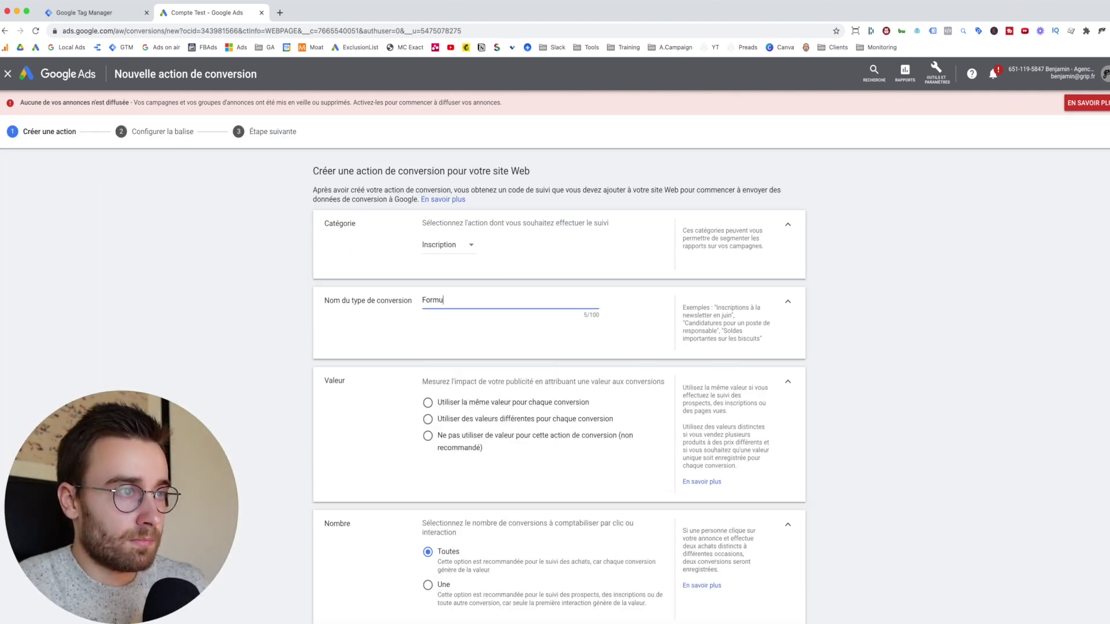
Choose the conversion's value and count options and create the conversion action.
scroll(428, 334, down, 2)
click(428, 336)
scroll(428, 347, down, 2)
click(428, 421)
click(352, 584)
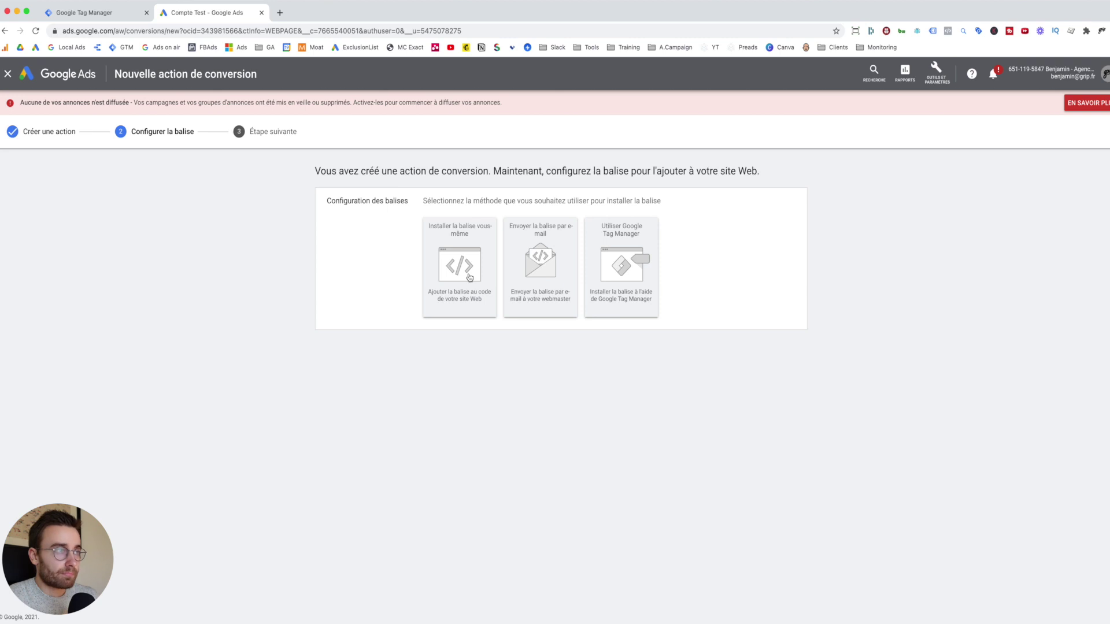
Choose to install the conversion tag yourself and review the global site tag and event snippet instructions.
click(470, 277)
scroll(492, 370, down, 3)
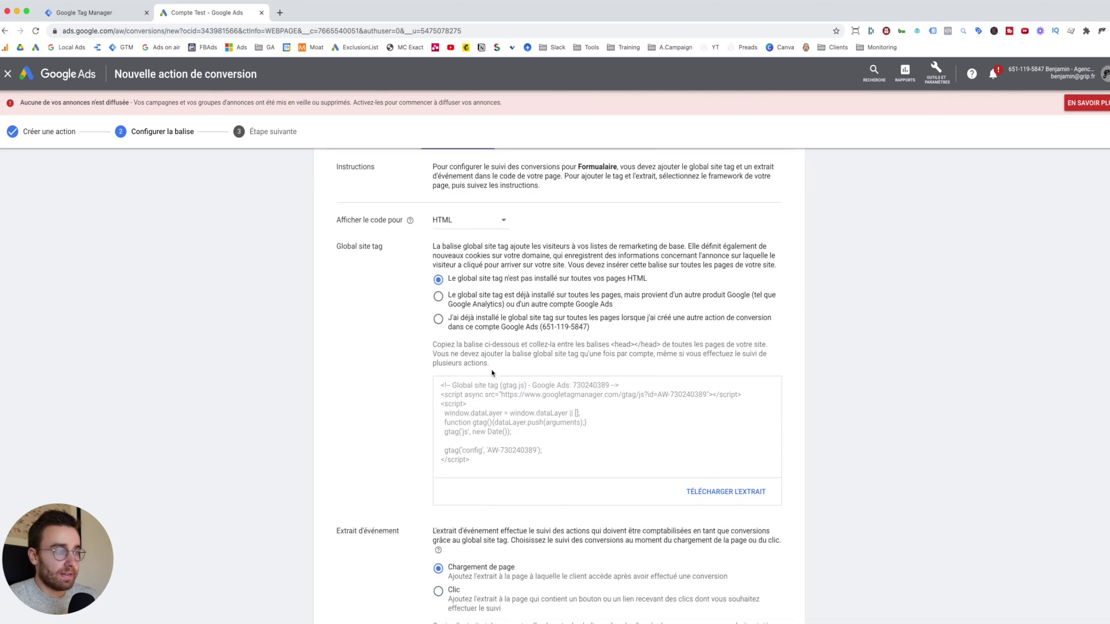
scroll(492, 372, down, 5)
scroll(514, 408, up, 7)
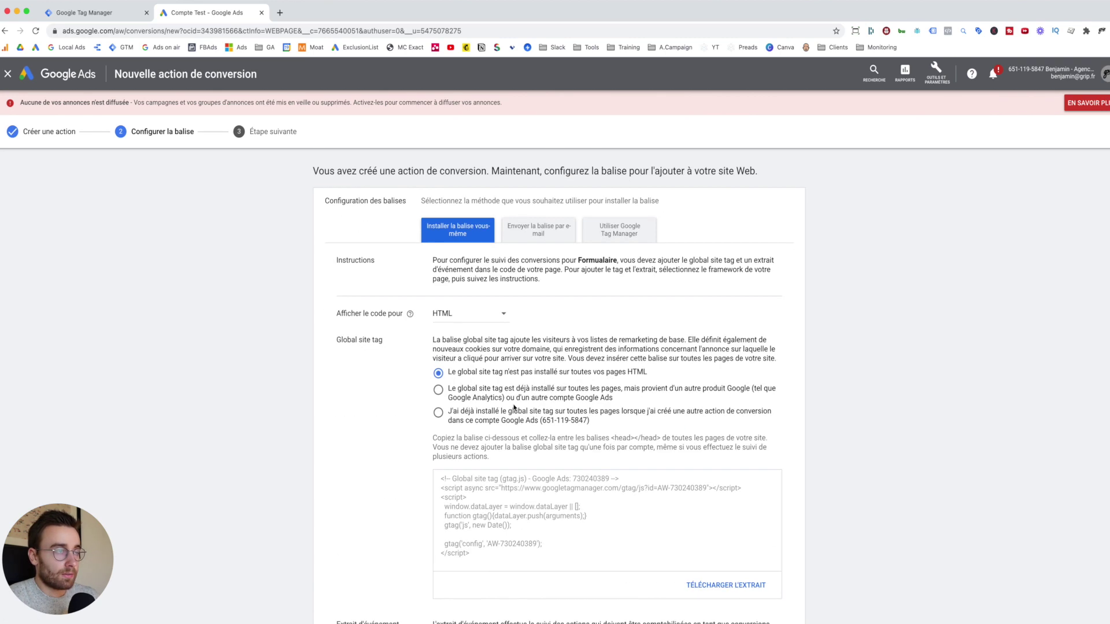
Show the Google Tag Manager installation method for the conversion tag and copy its conversion ID.
click(536, 234)
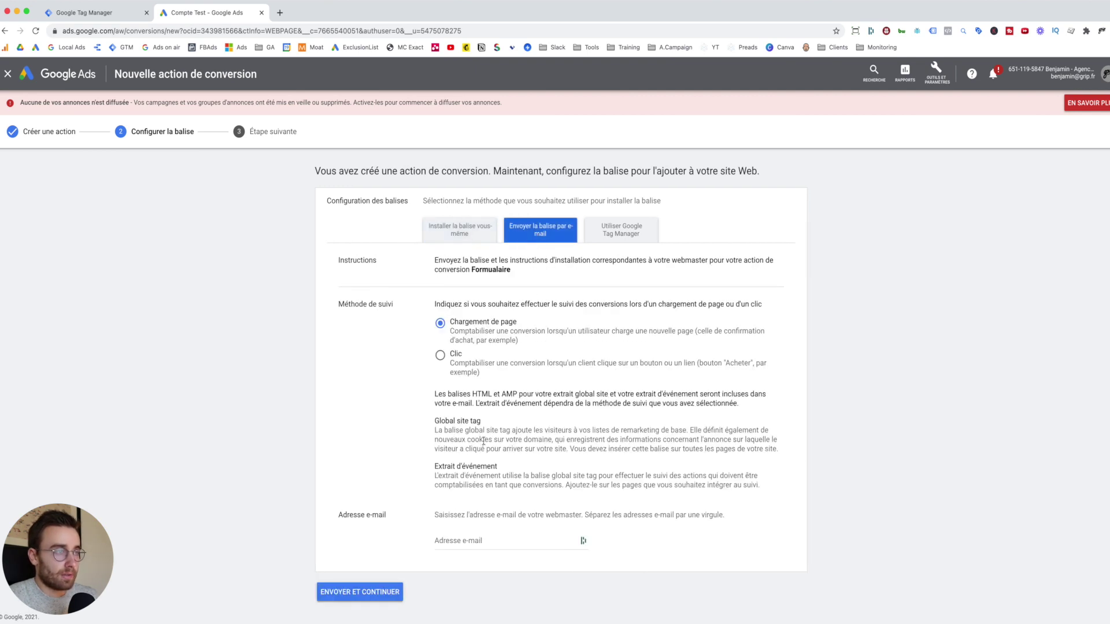
click(637, 239)
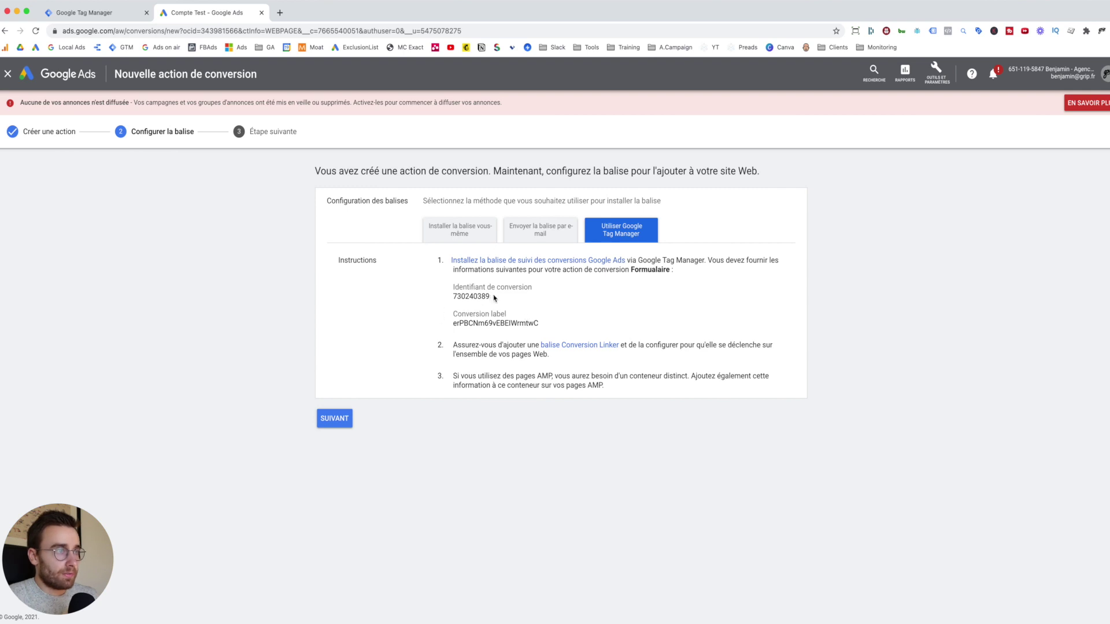
drag(492, 296, 453, 296)
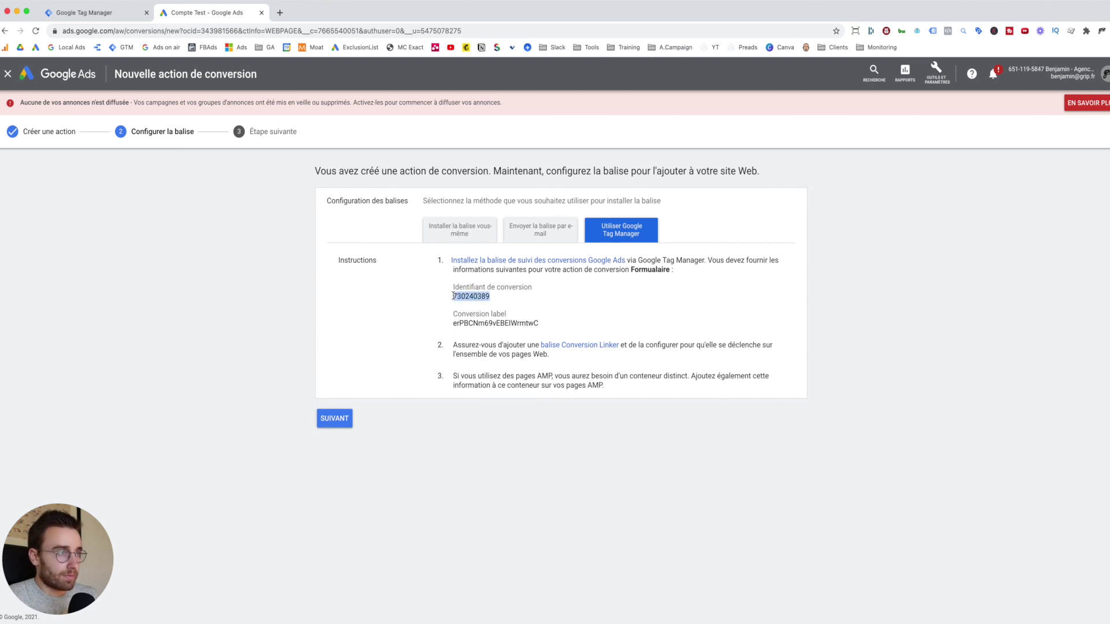
Switch to Google Tag Manager and create a new tag named "Conversion Google Ads - Formulaire".
click(86, 12)
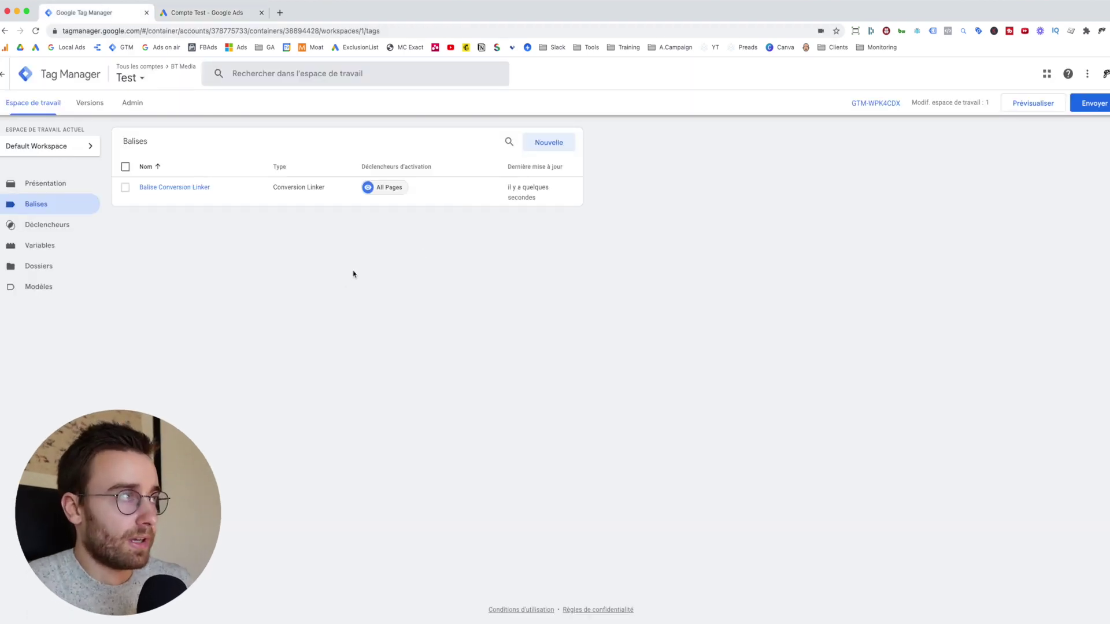
click(557, 145)
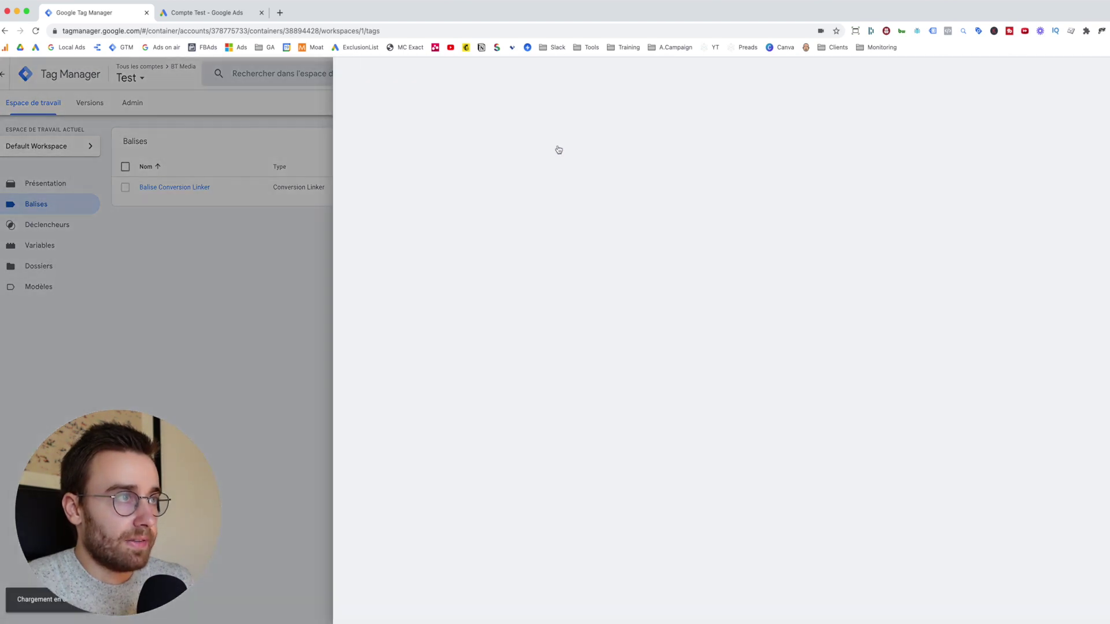
text(Conve)
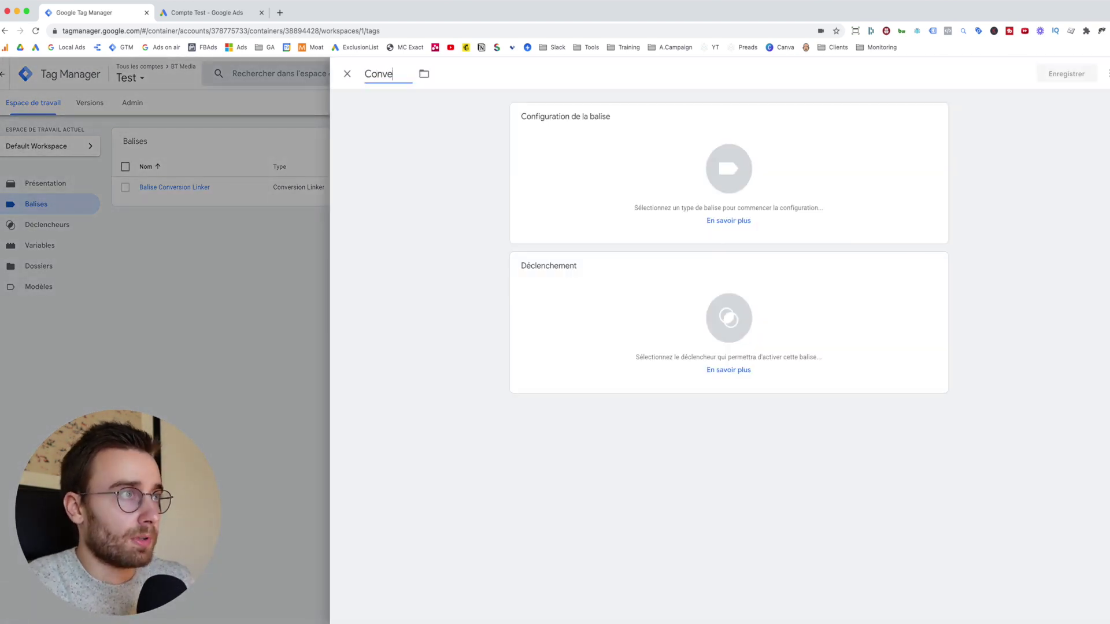
text(rsion Go)
text(Ads - Fir)
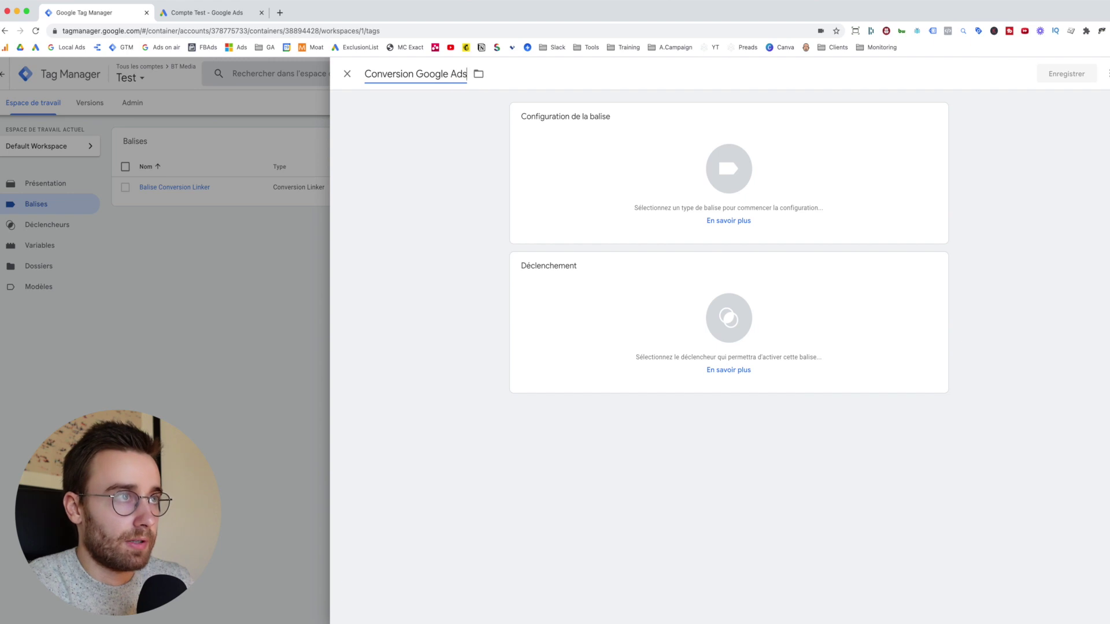
key(BackSpace)
key(BackSpace)
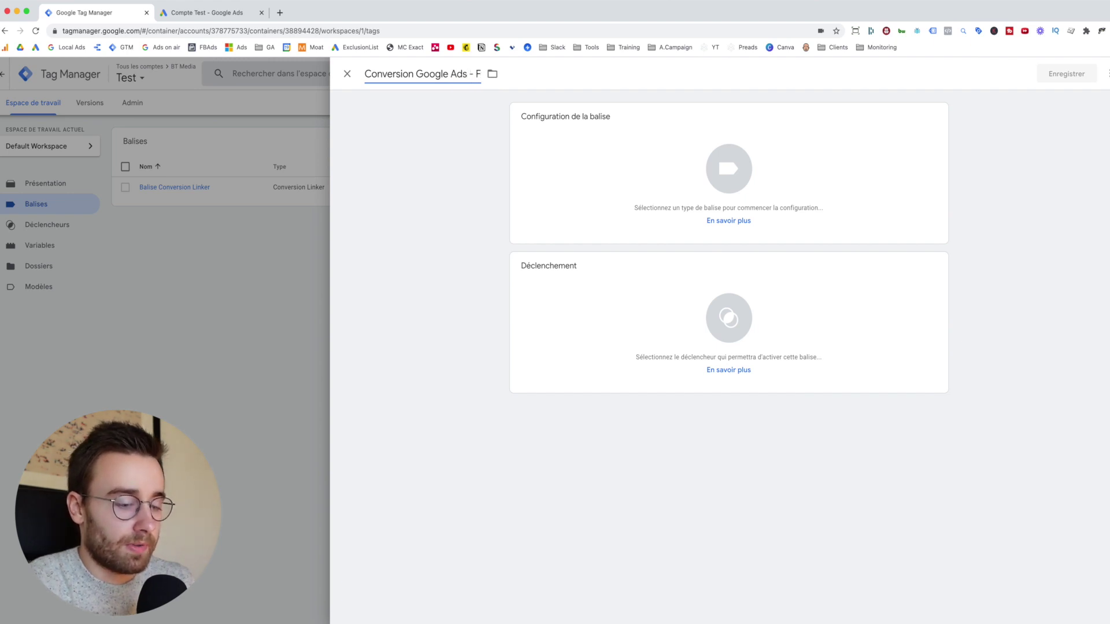
text(ormulaire)
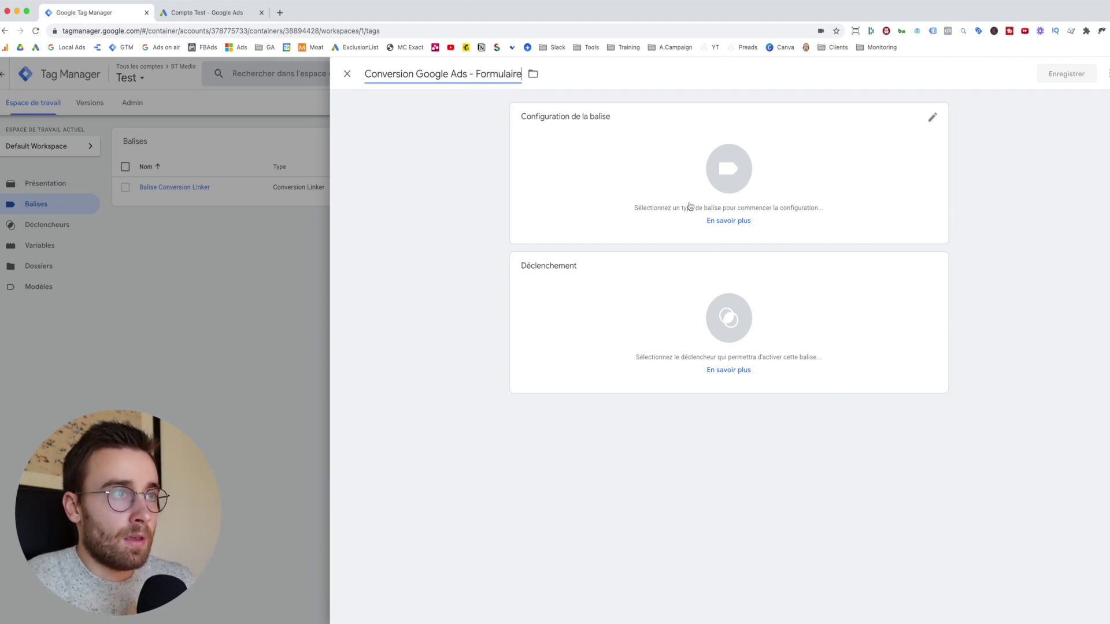
Set the tag type to Suivi des conversions Google Ads and fill in the copied Conversion ID.
click(726, 153)
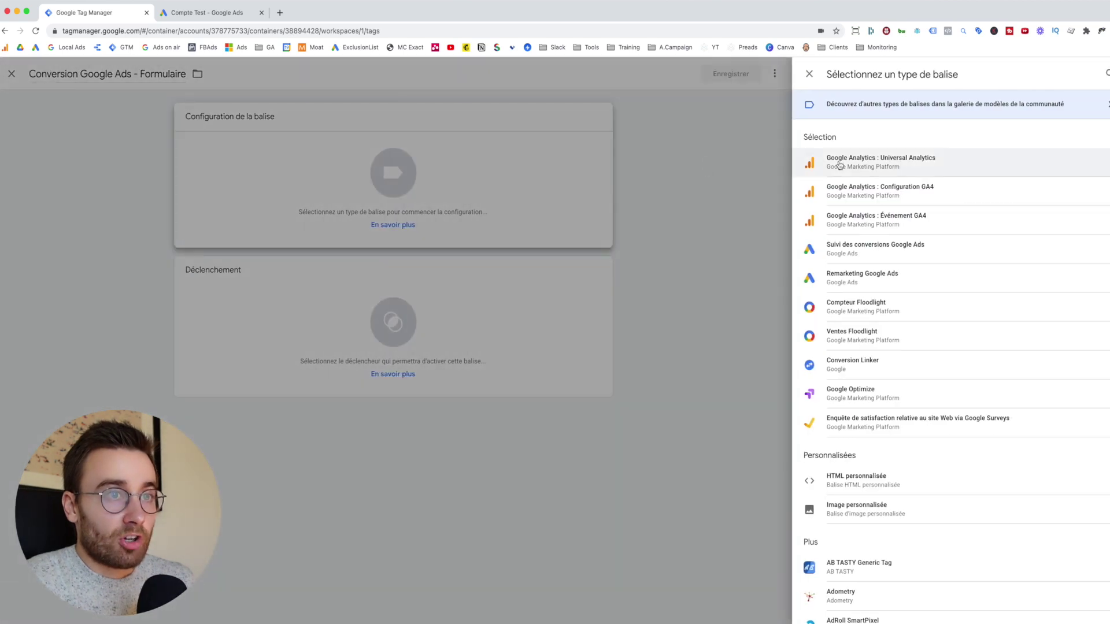
click(869, 253)
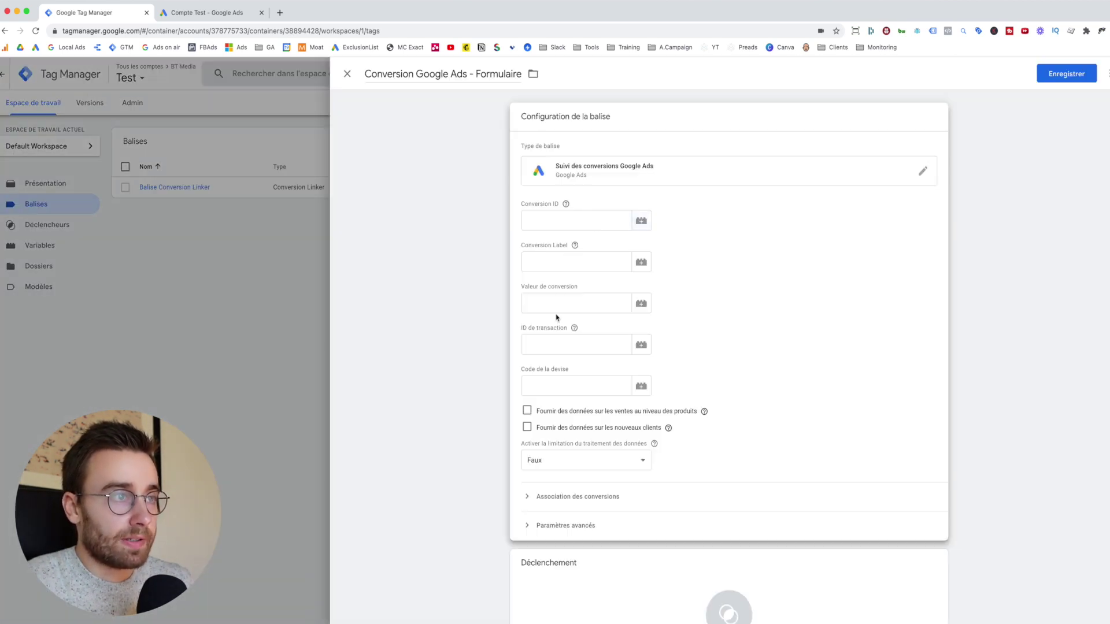
click(558, 222)
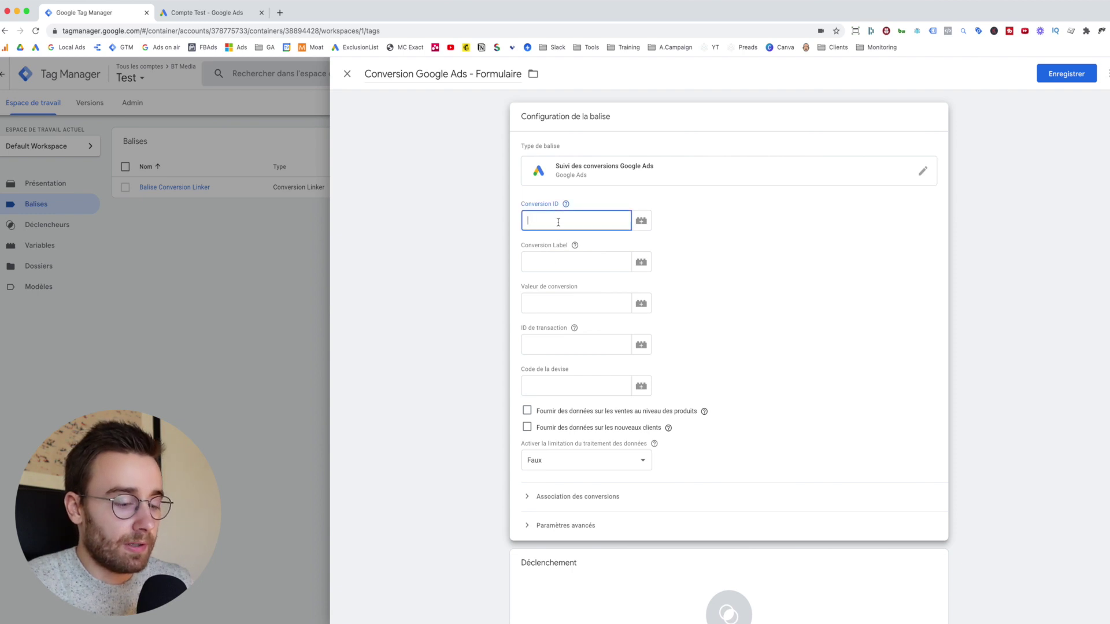
text(730240380)
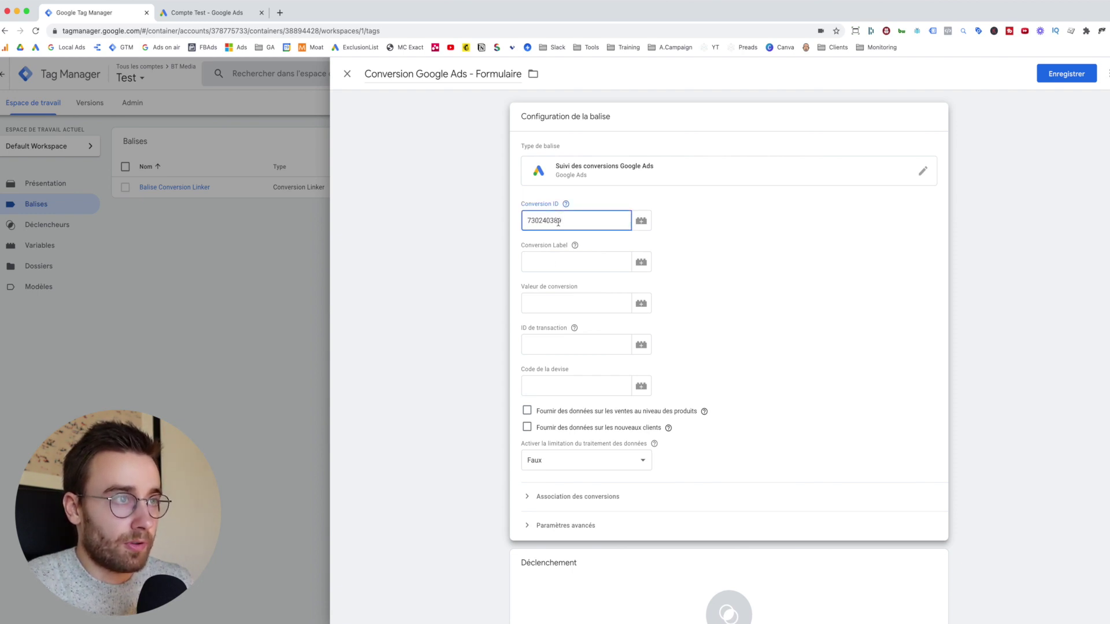
Copy the conversion label from Google Ads into the tag's Conversion Label in Tag Manager.
click(210, 18)
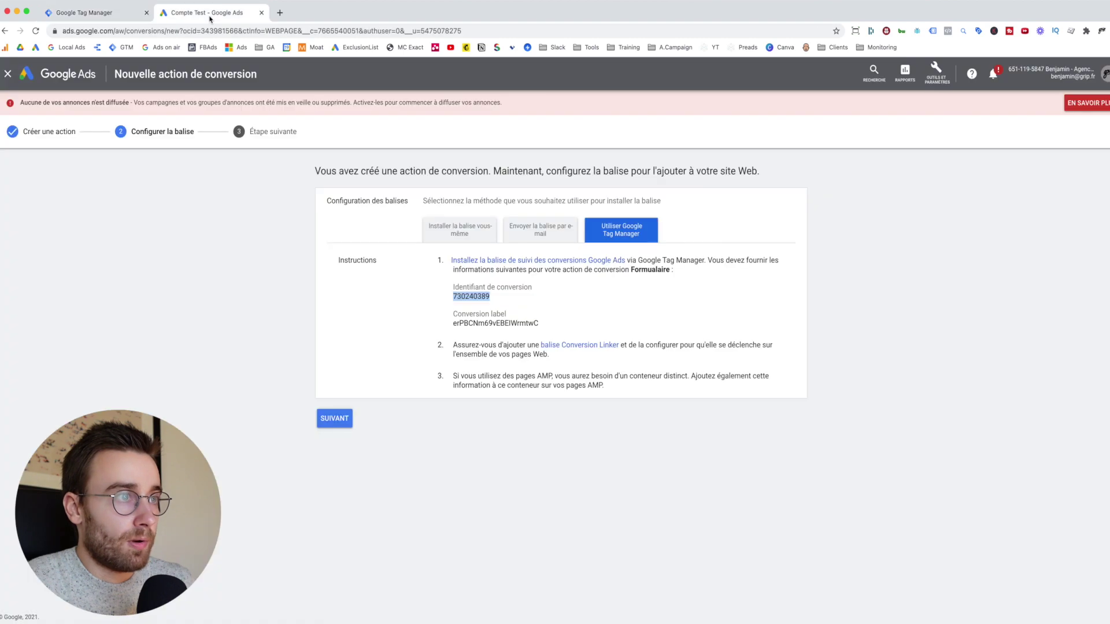
drag(540, 323, 453, 324)
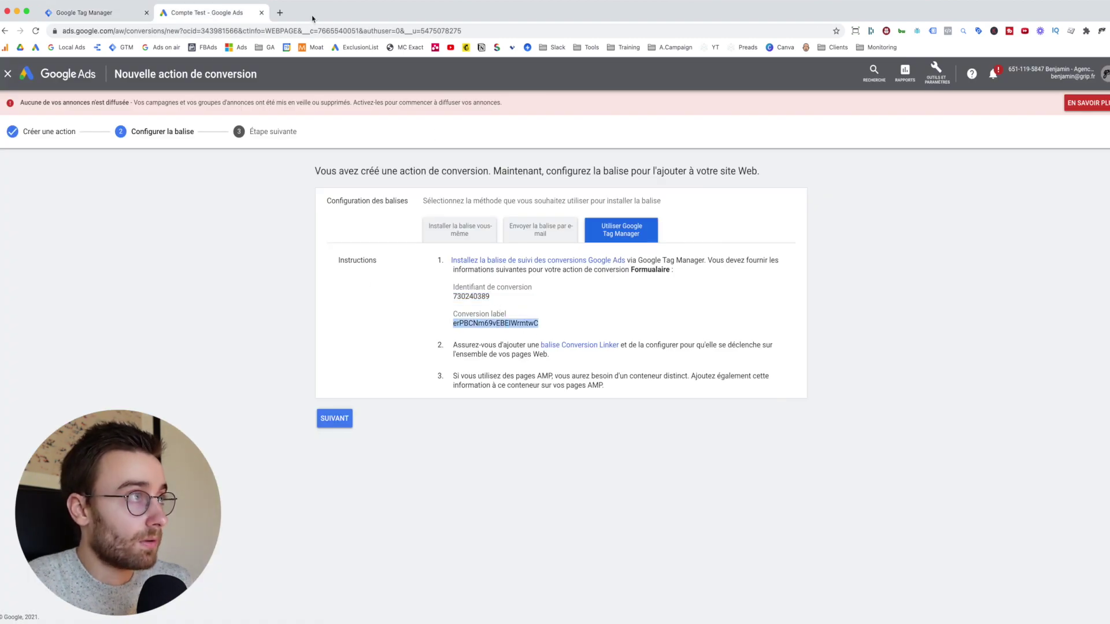
click(116, 12)
key(Tab)
key(super+v)
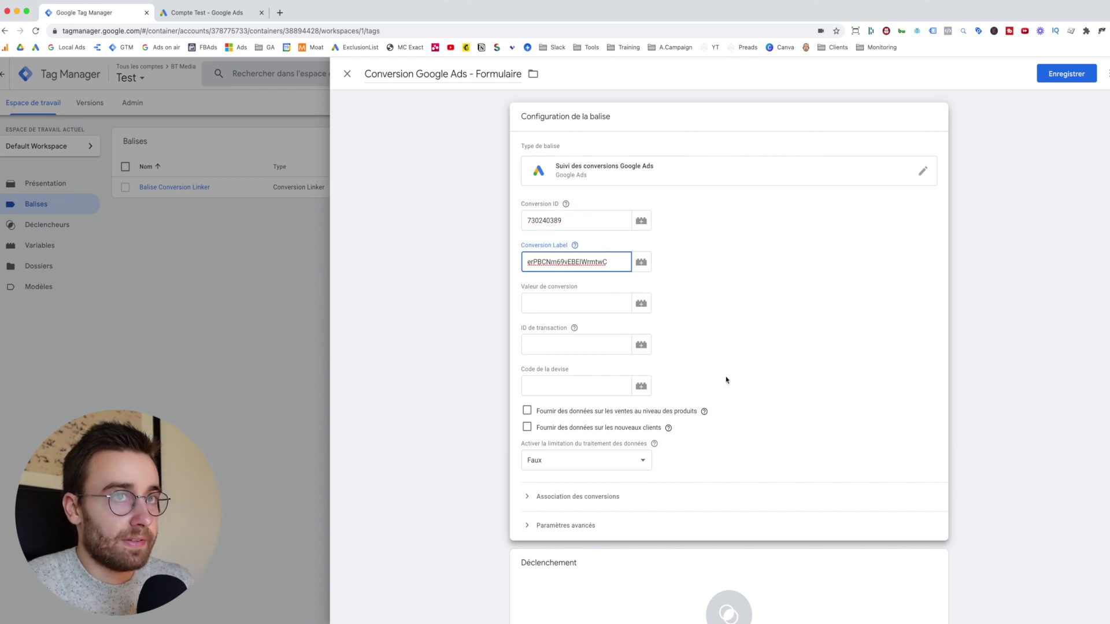
Add a new trigger to the conversion tag and name it "Page de confirmation formulaire".
click(1073, 75)
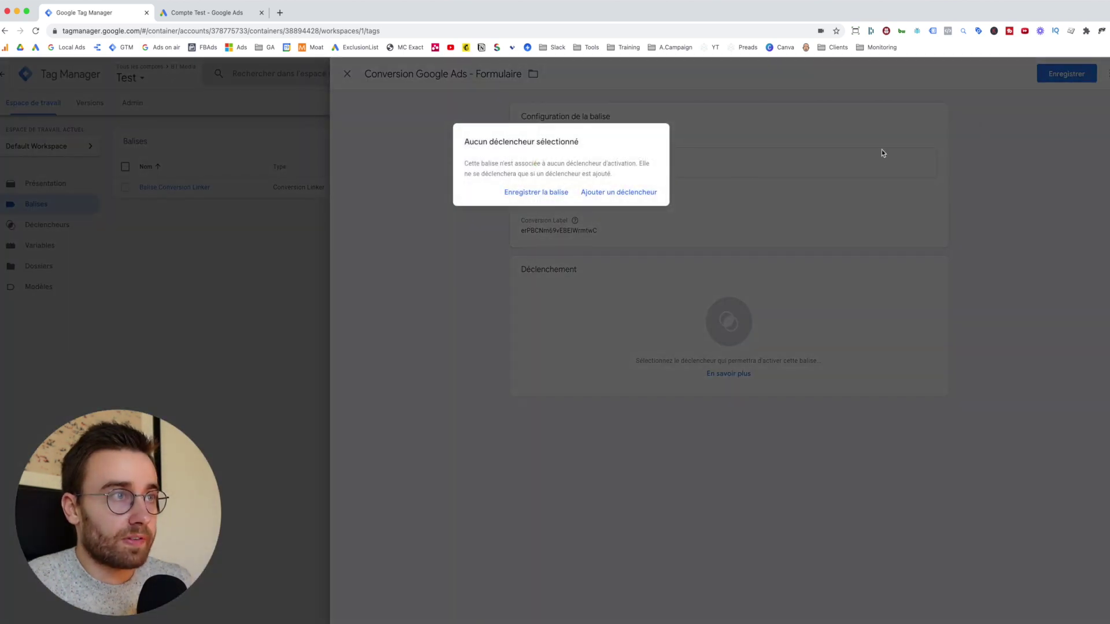
click(606, 197)
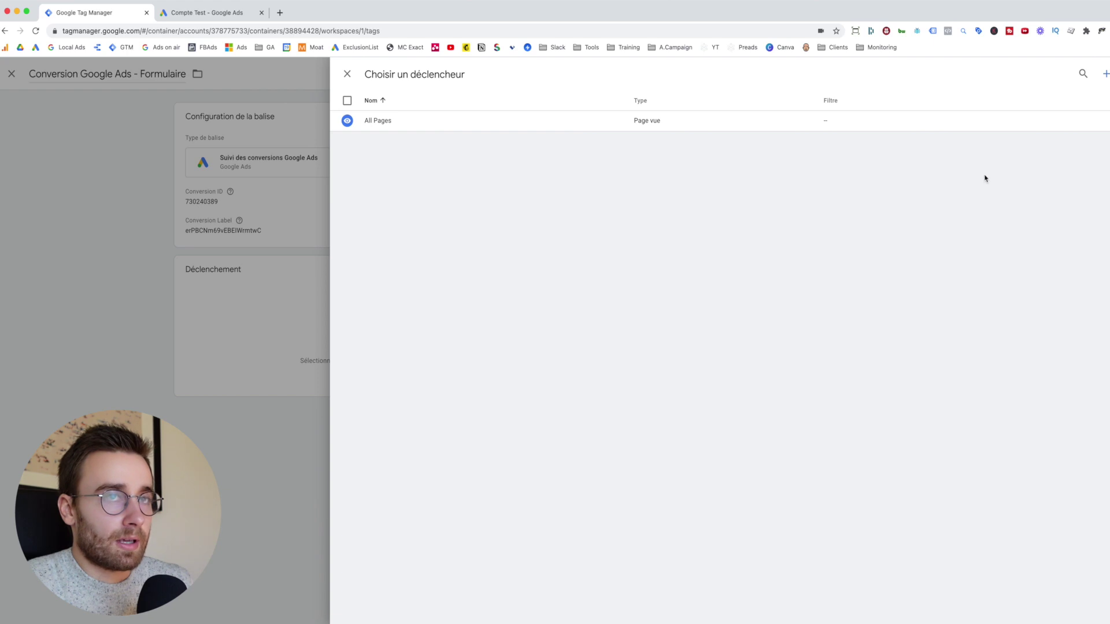
click(1105, 74)
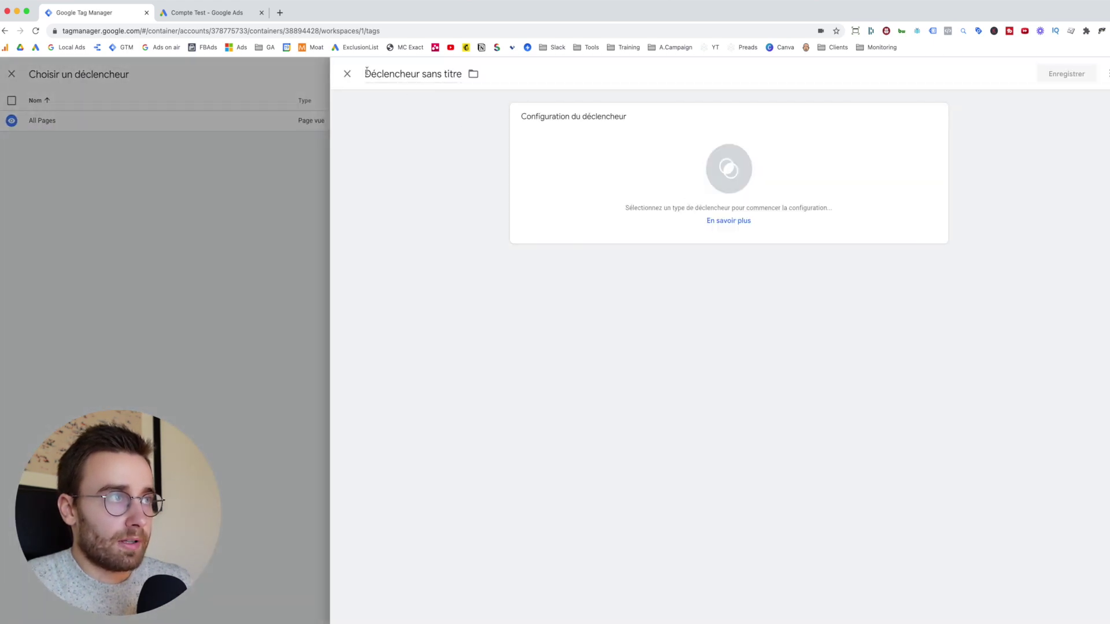
drag(367, 69, 463, 74)
key(BackSpace)
text(Page)
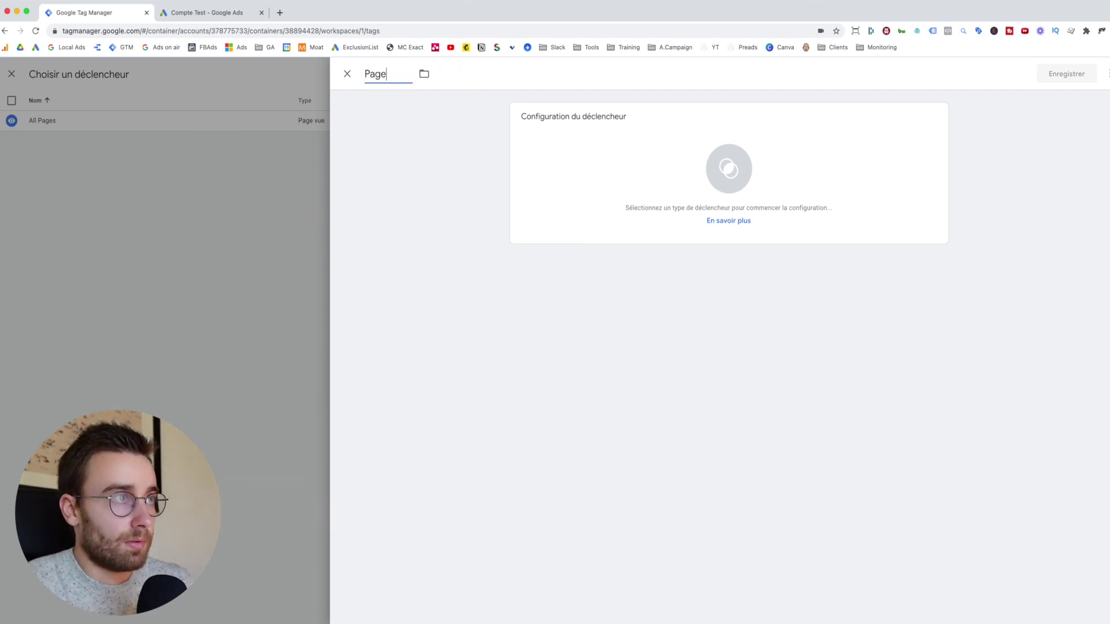
text( de confir)
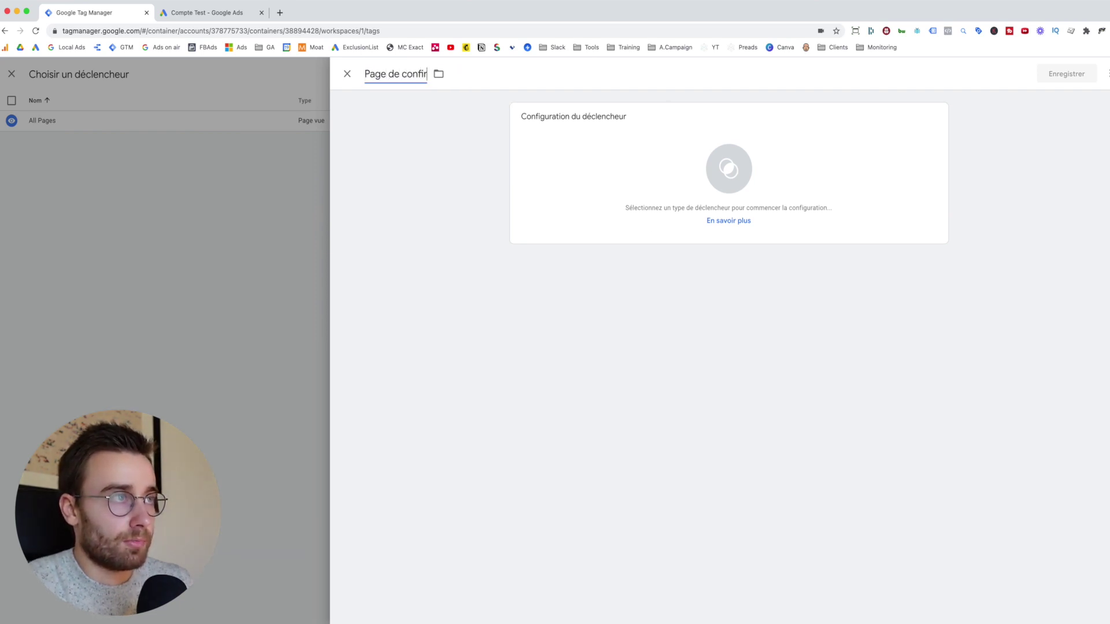
text(mation formulaire)
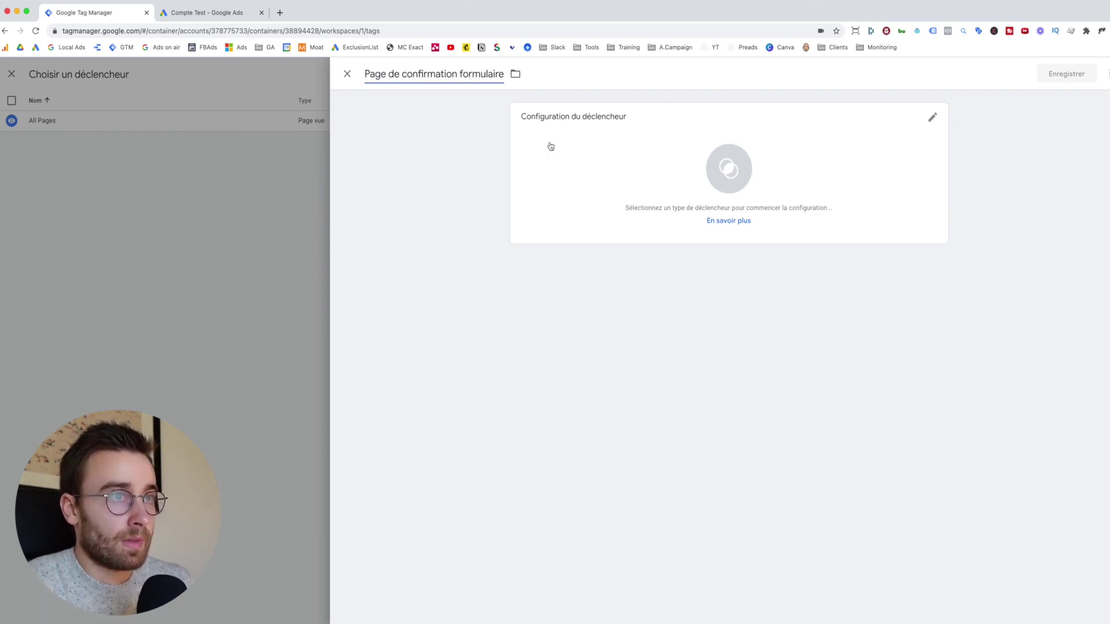
Set the trigger type to Page vue and restrict it to Certaines pages vues.
click(707, 170)
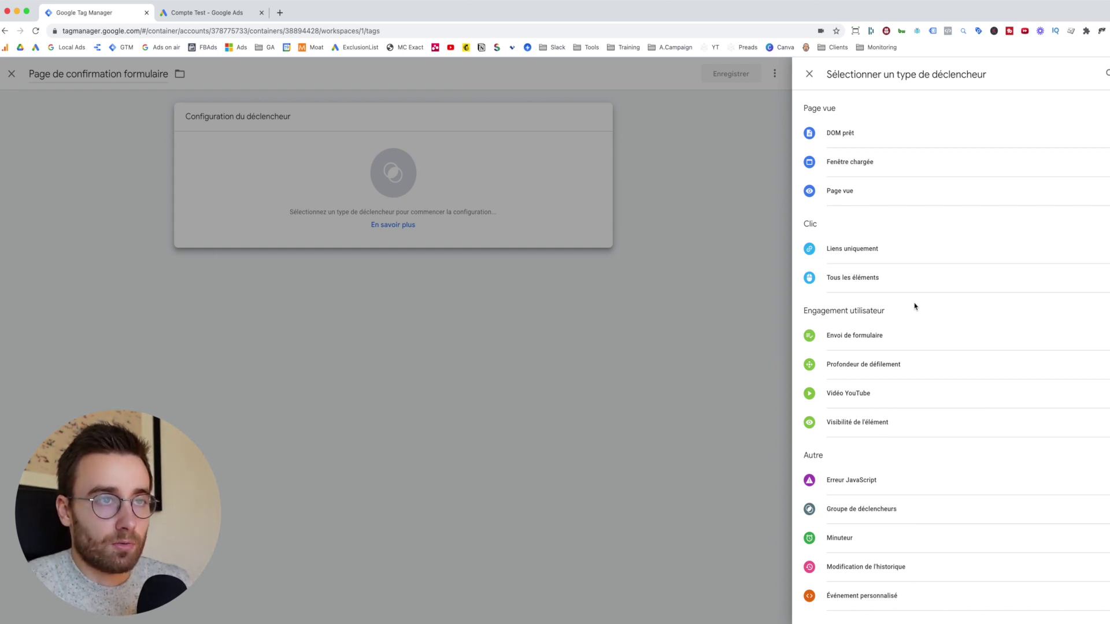
click(894, 199)
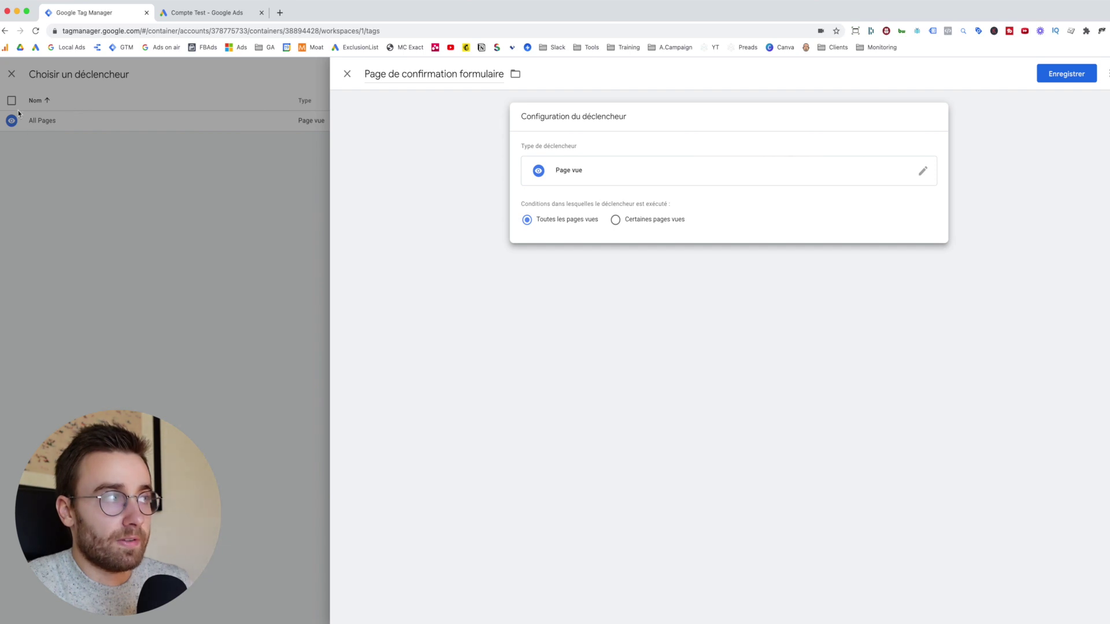
click(617, 224)
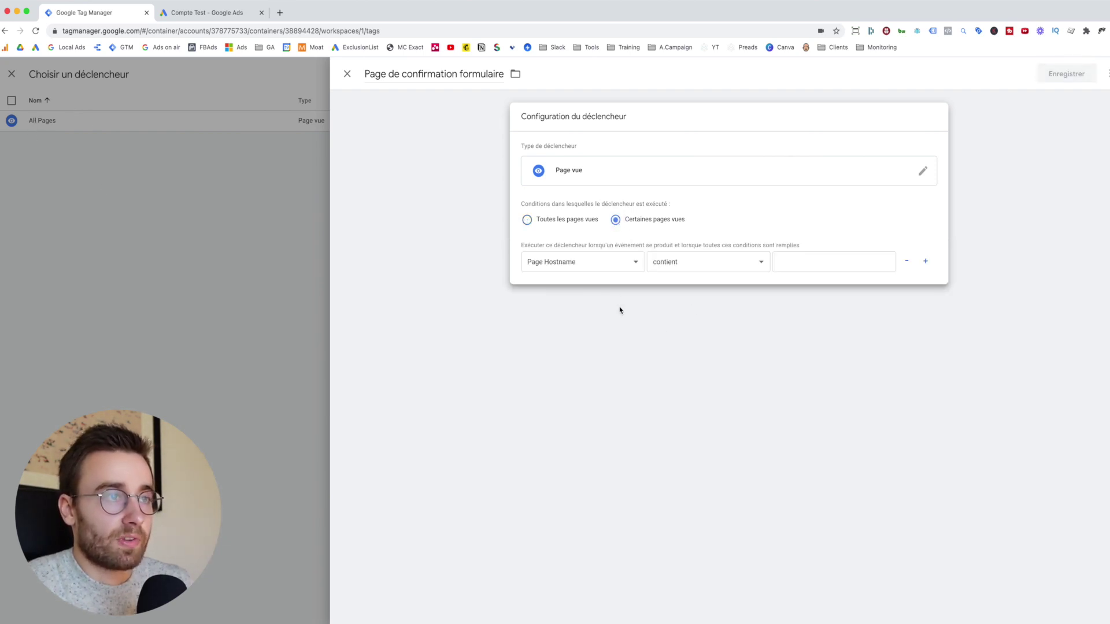
Set the trigger condition's variable to Page URL and its operator to "est égal(e) à".
click(633, 266)
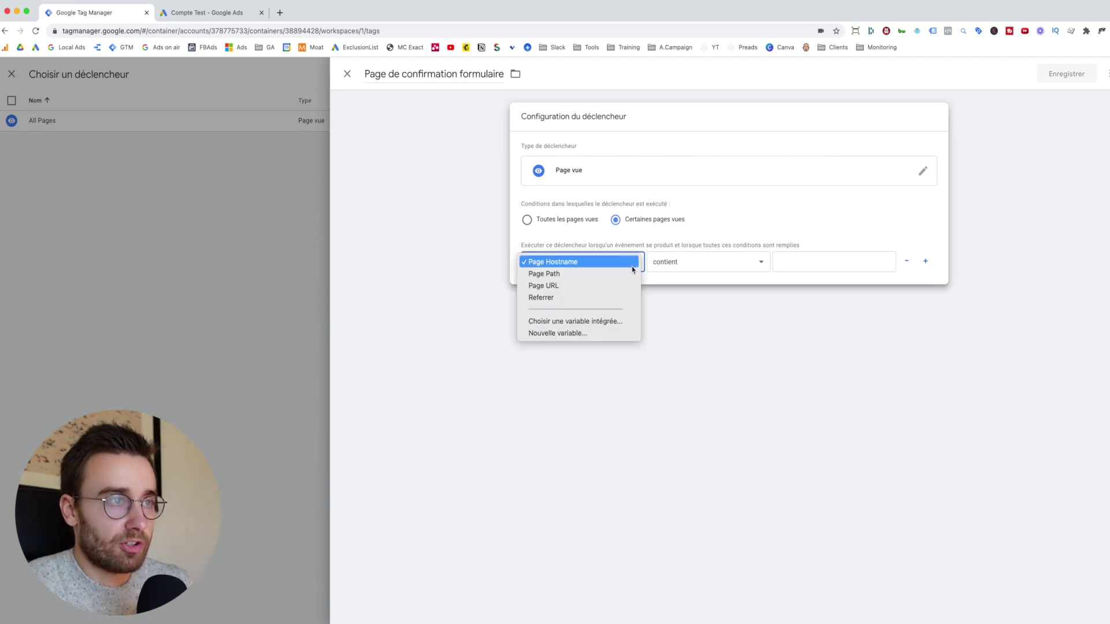
click(624, 291)
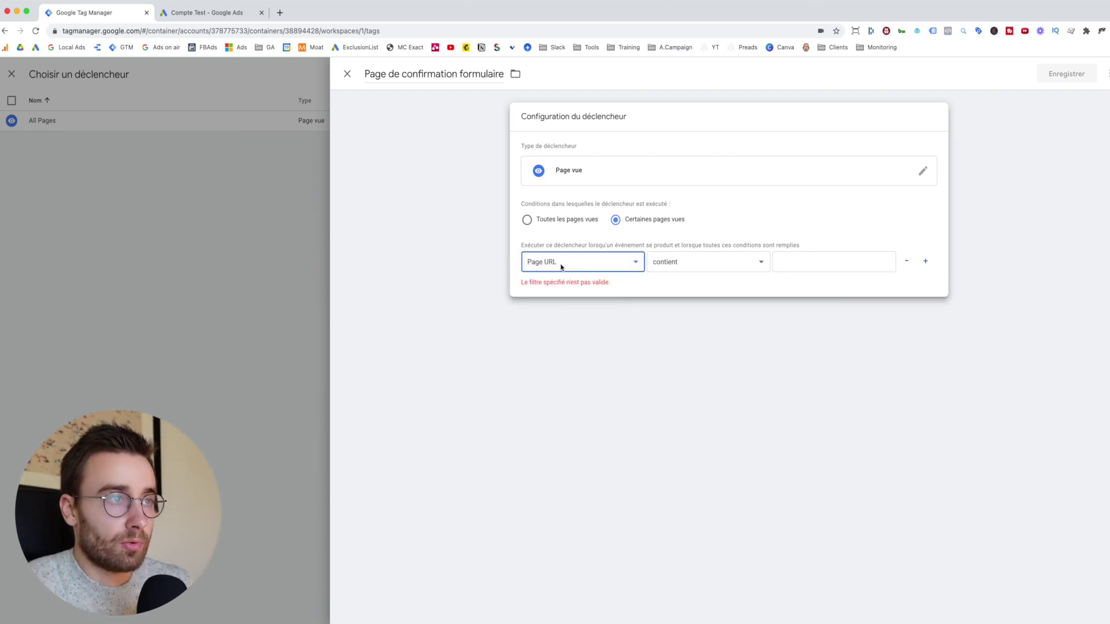
click(710, 265)
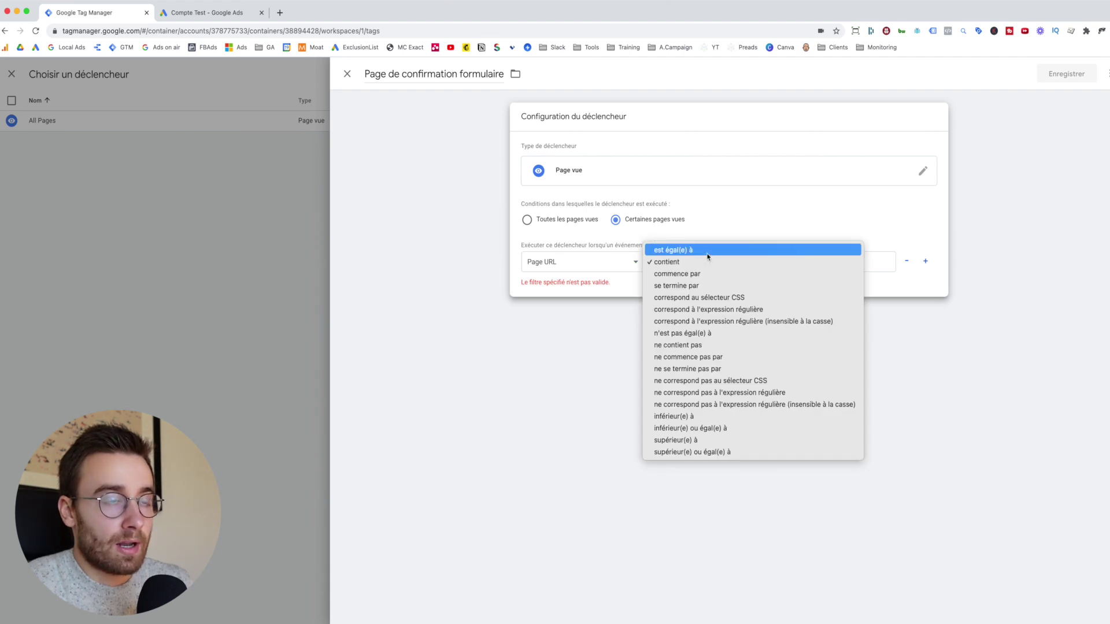
click(708, 256)
click(708, 263)
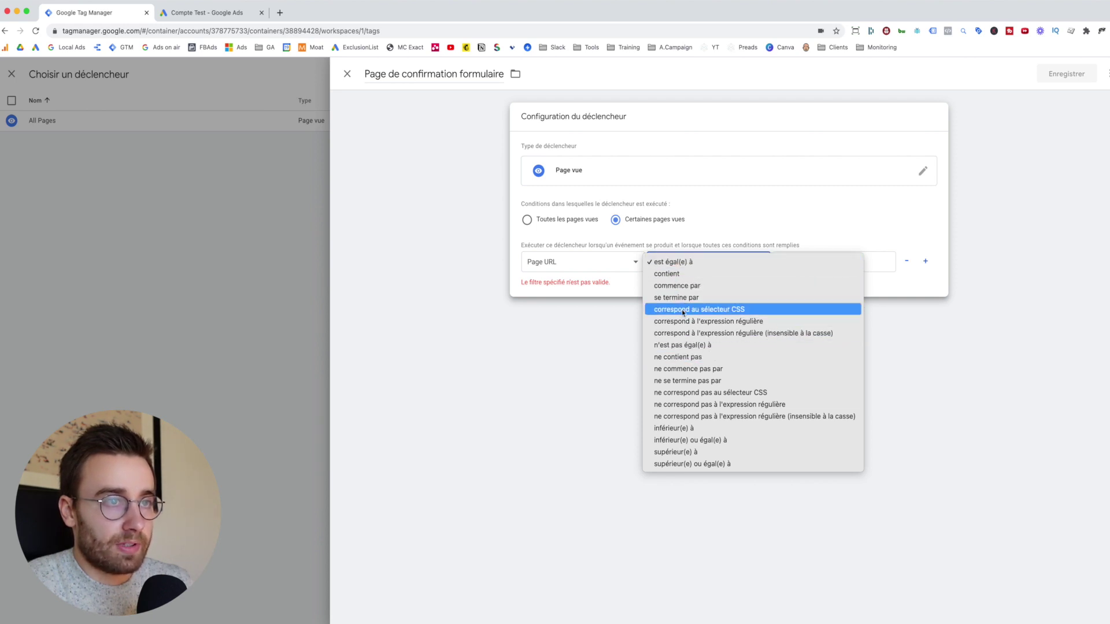
click(684, 263)
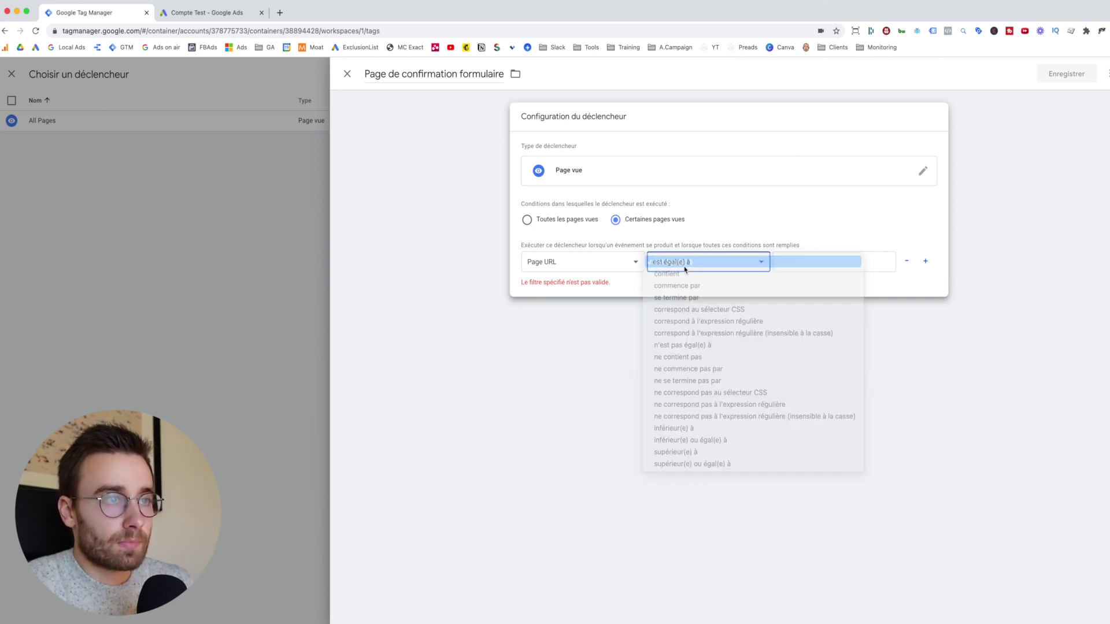
click(821, 264)
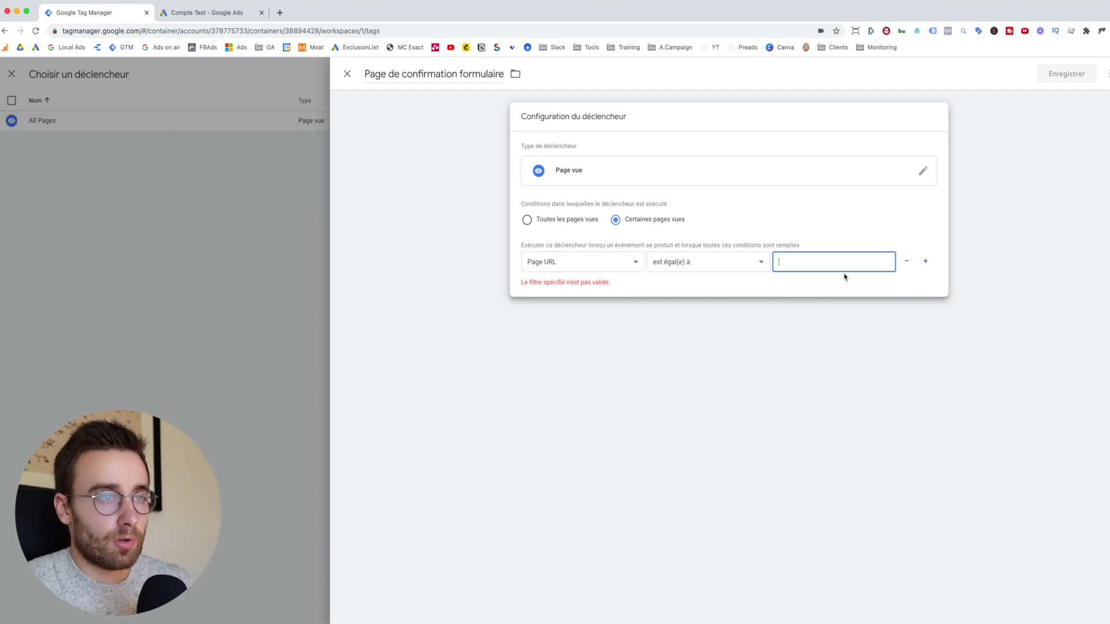
text(wwww)
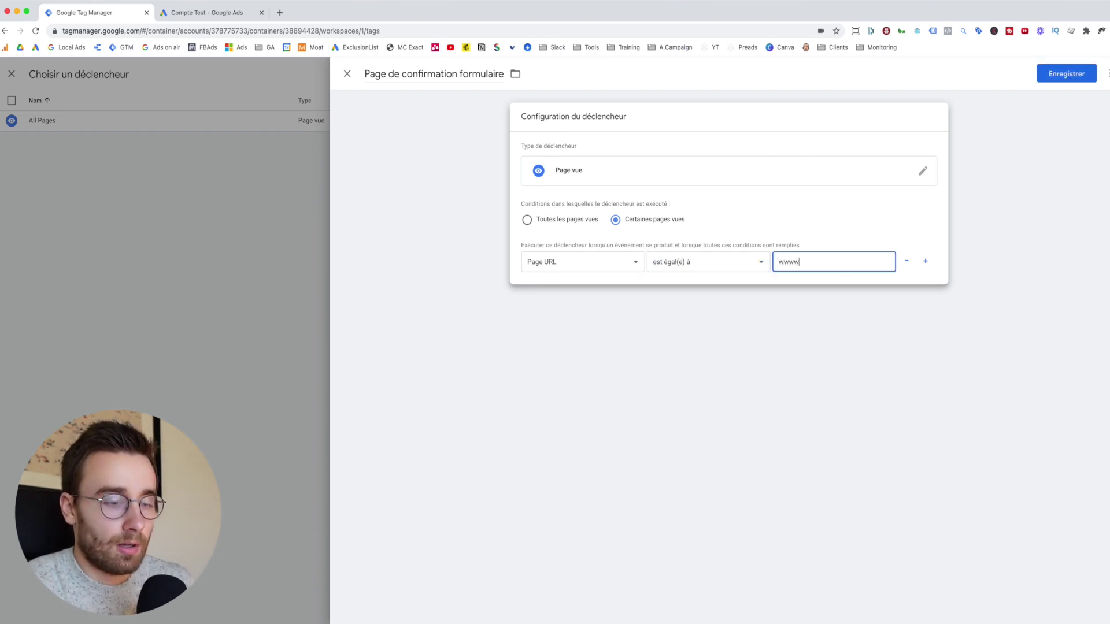
text(monsi)
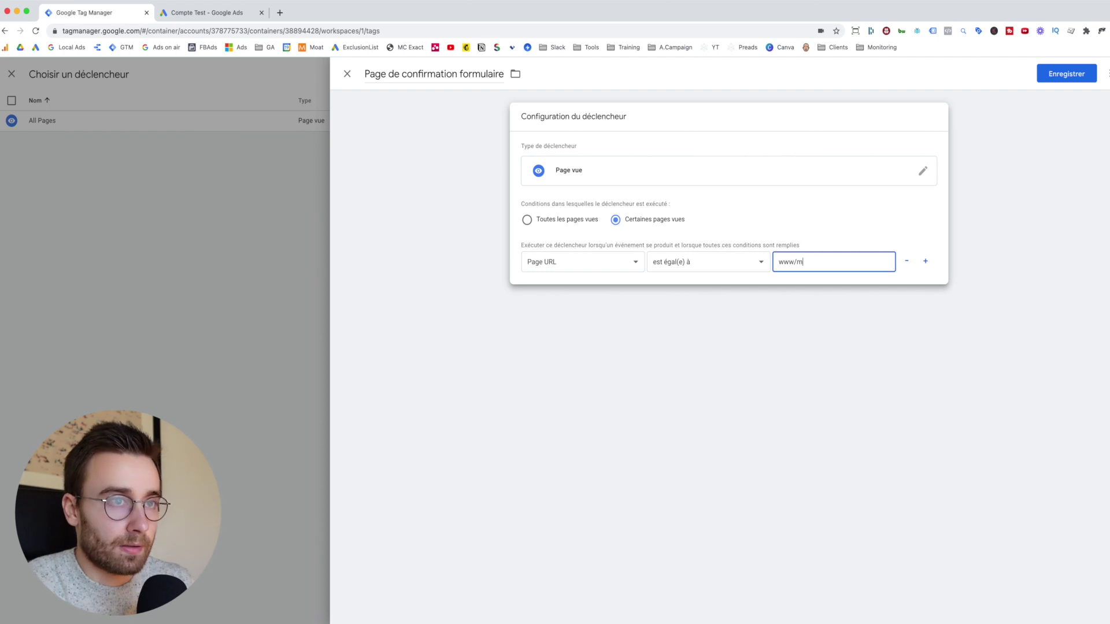
key(BackSpace)
key(BackSpace)
key(BackSpace)
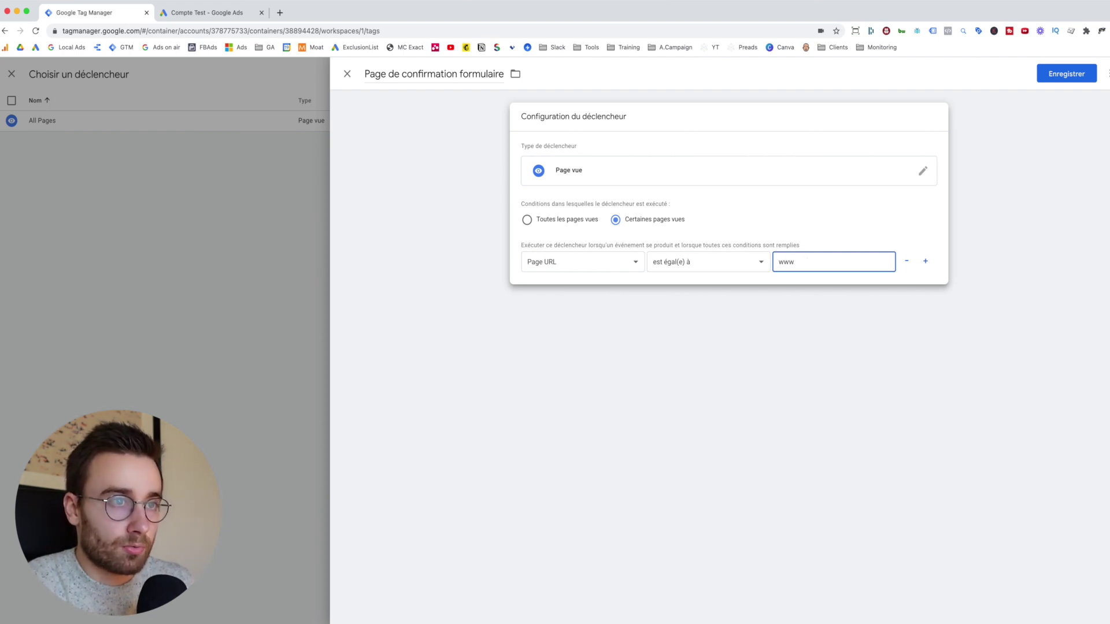
text(.sit)
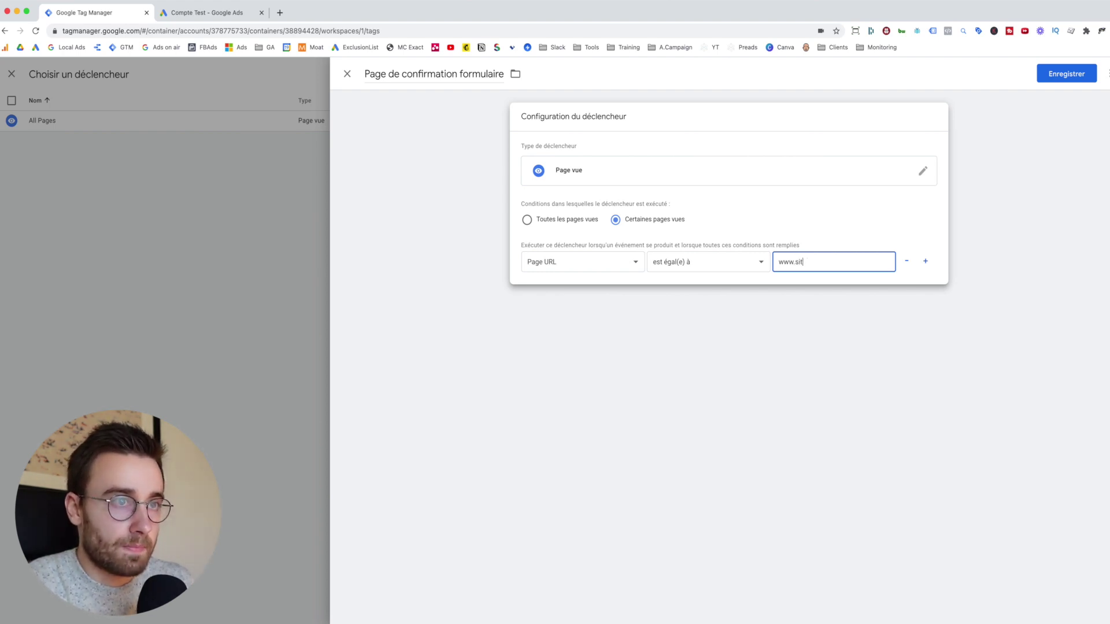
text(e.com/merci)
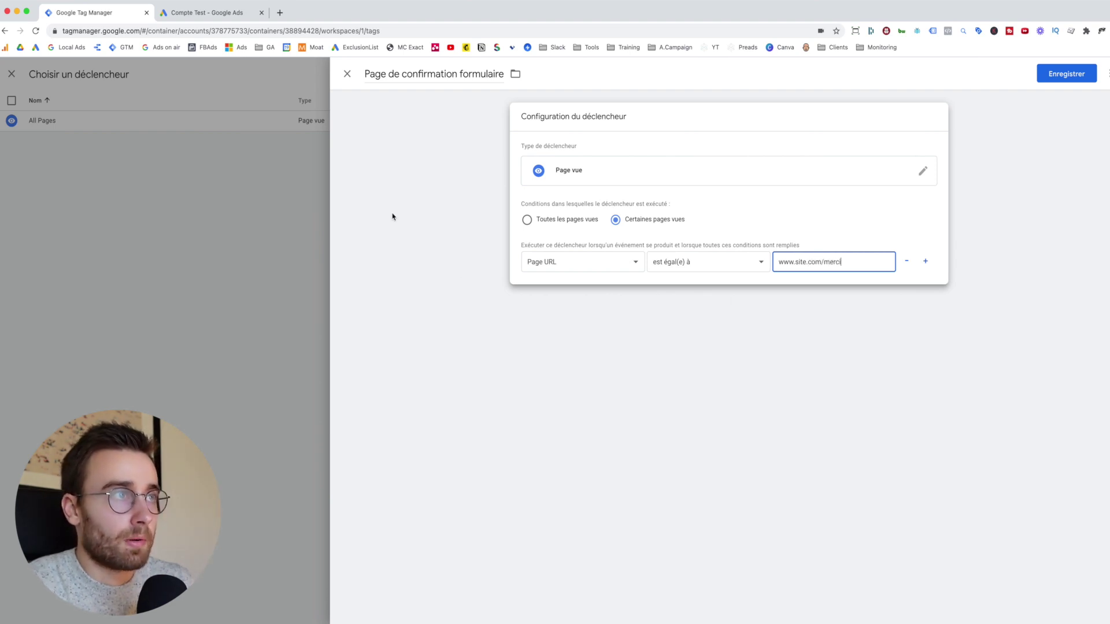
click(1069, 73)
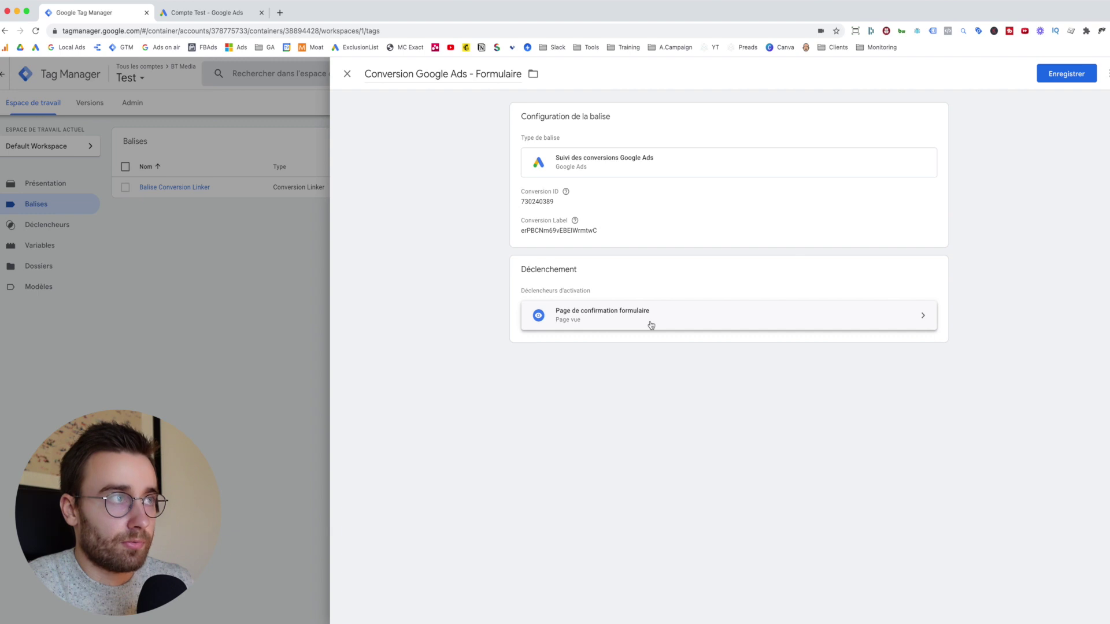
Save the form conversion tag and check the container's trigger list before returning to the tag list.
click(1063, 73)
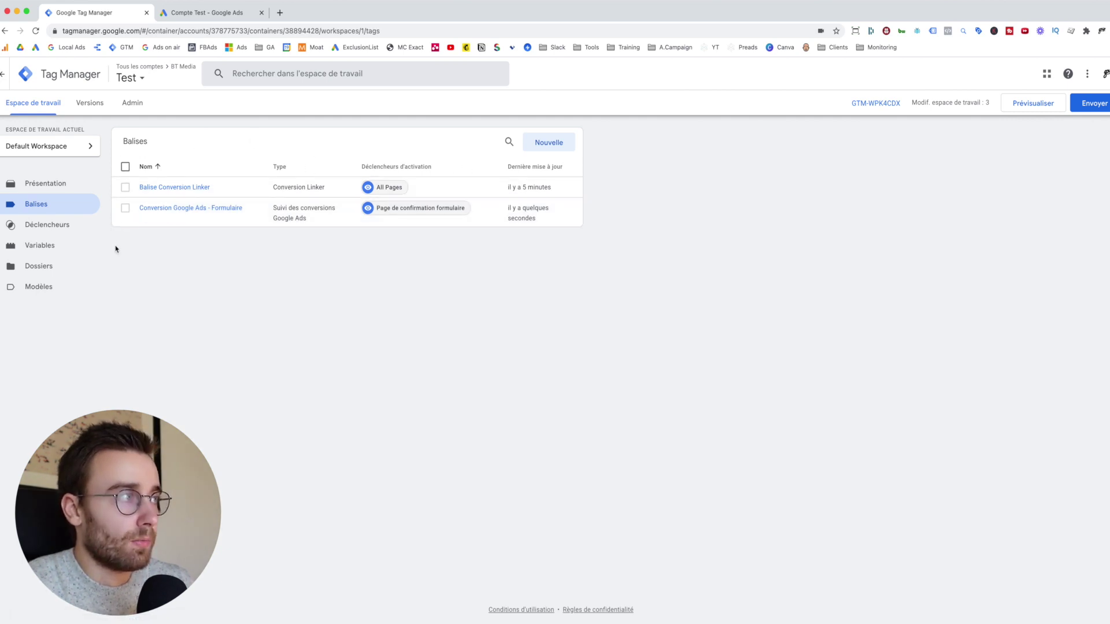
click(43, 228)
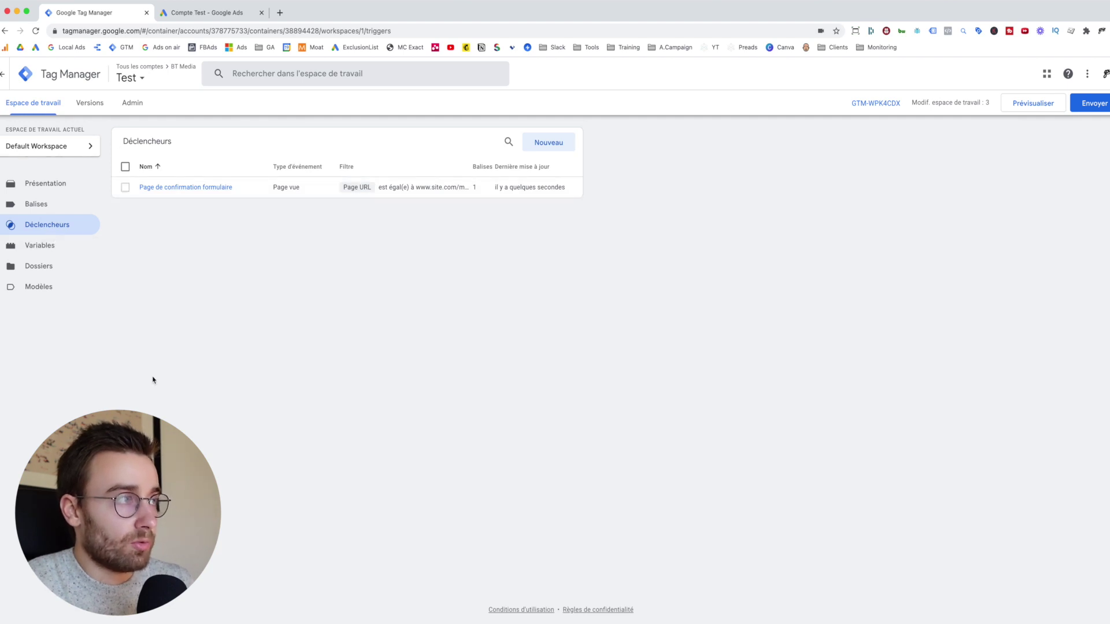
click(54, 206)
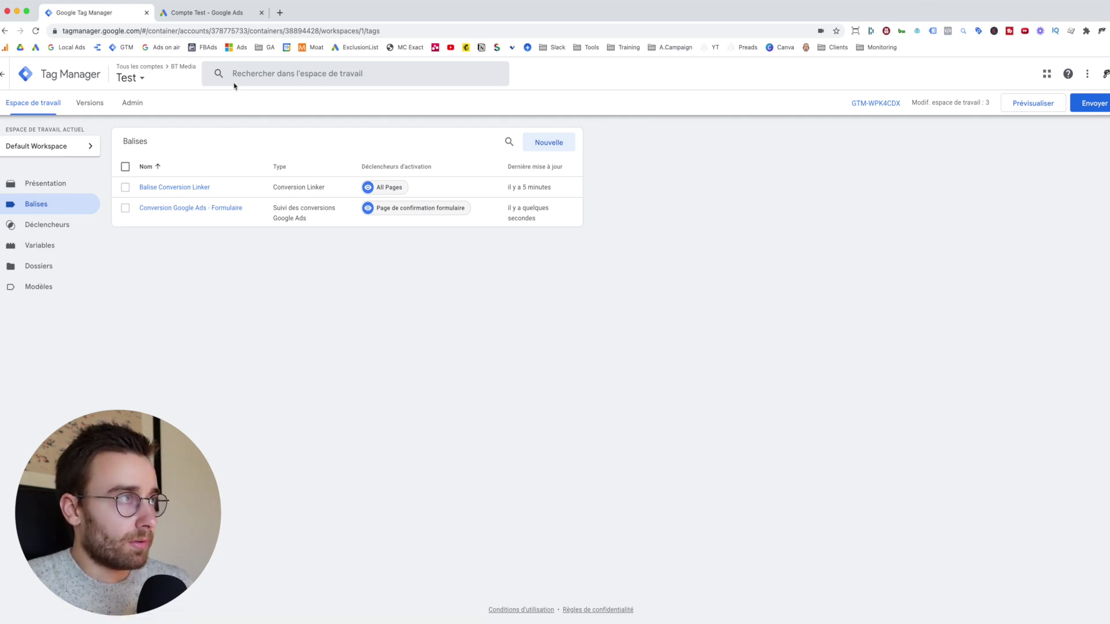
Switch to Google Ads and finish the setup of the Formualaire conversion action.
click(217, 14)
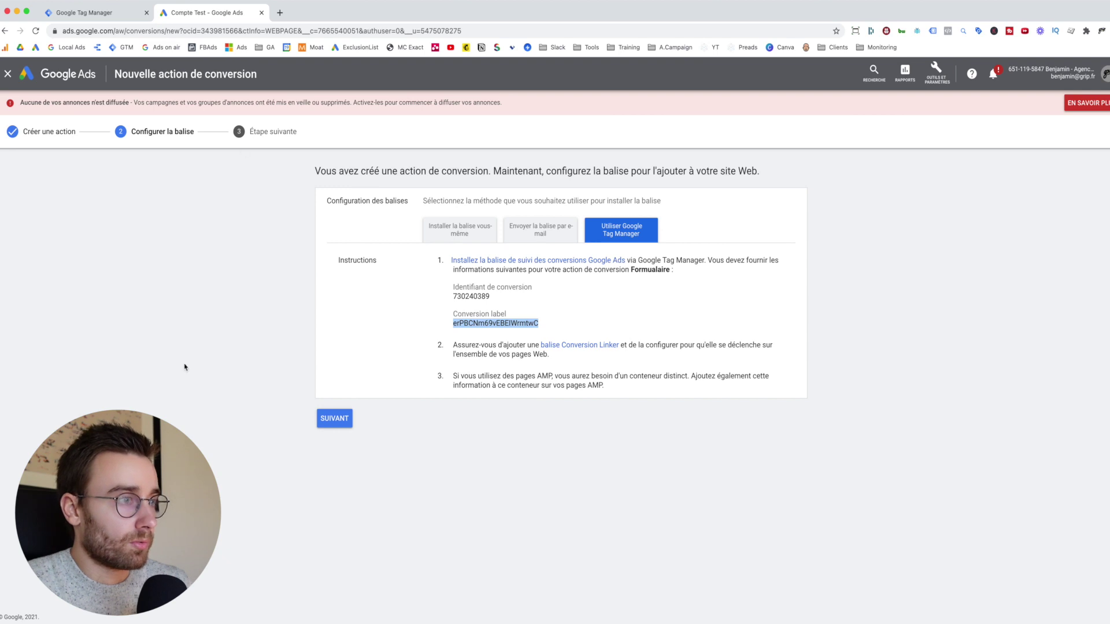
click(327, 421)
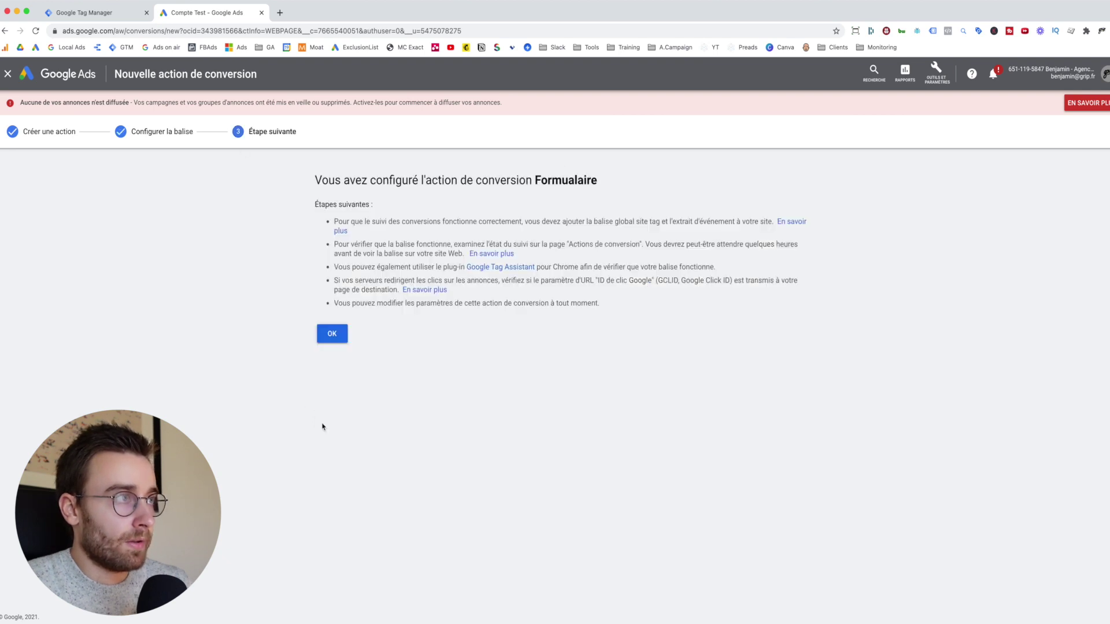
click(331, 335)
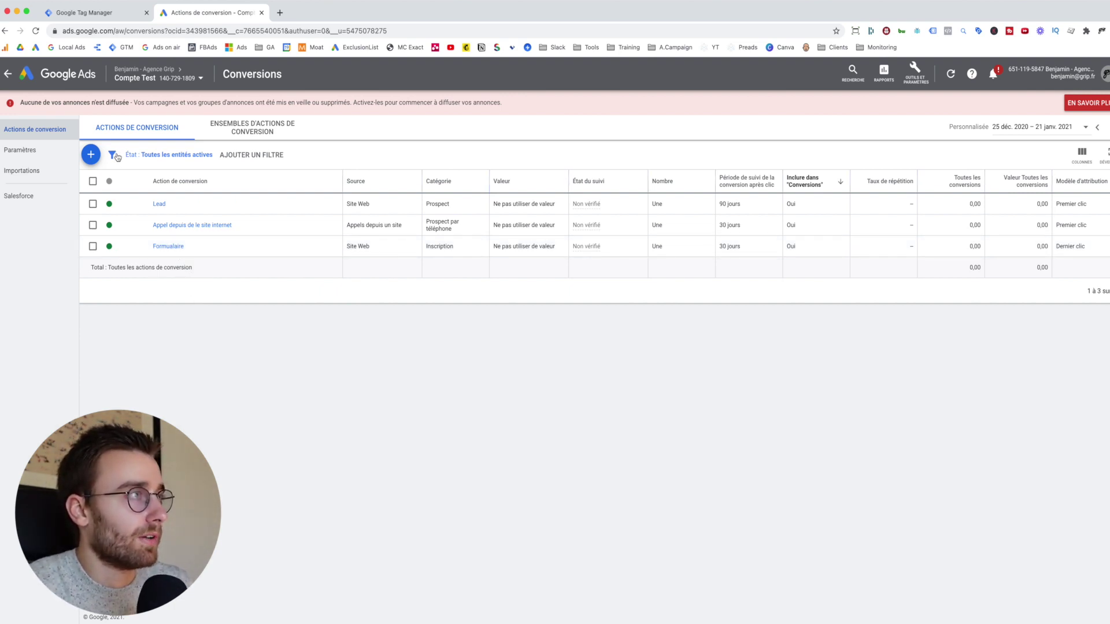
Switch to Tag Manager, submit the workspace changes and name the version "Conversion Linker + Conversion Google Ads formulaire".
click(95, 20)
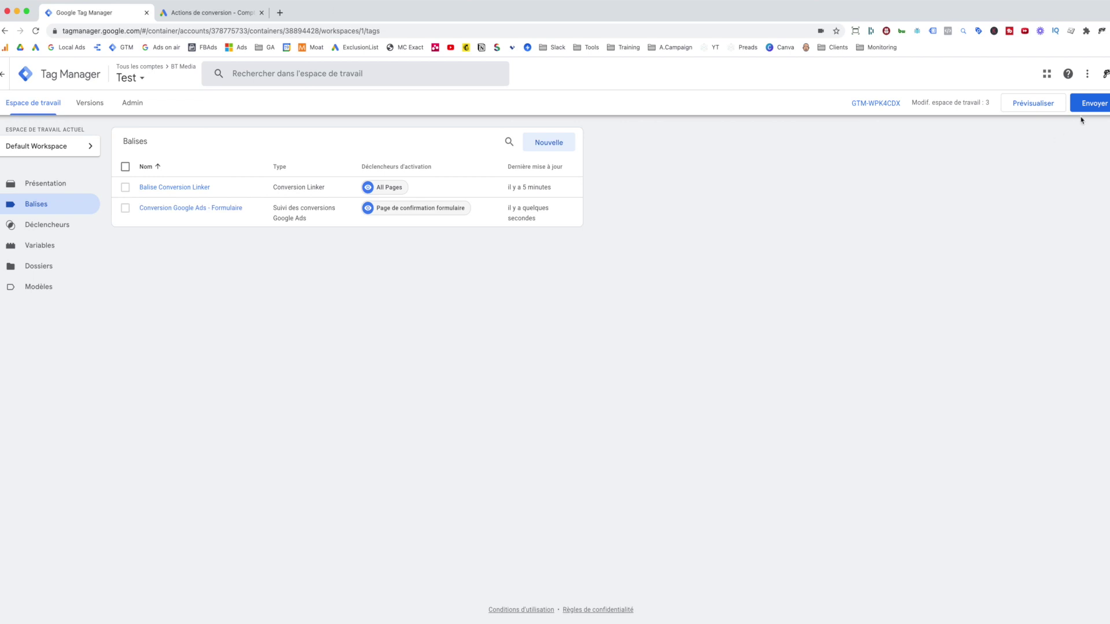
click(1092, 103)
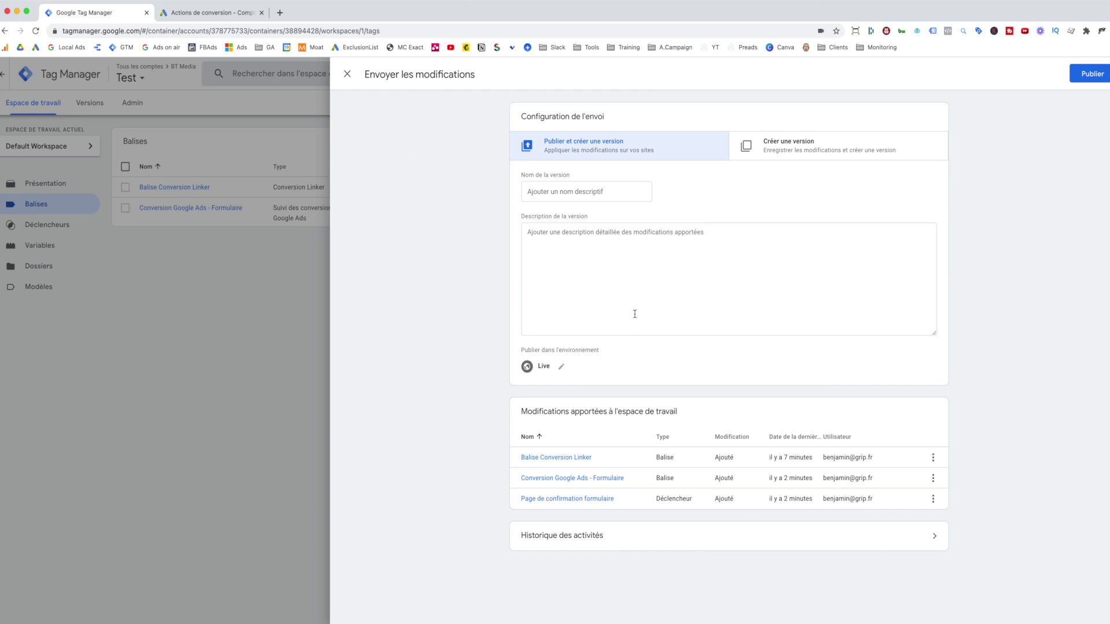
click(555, 190)
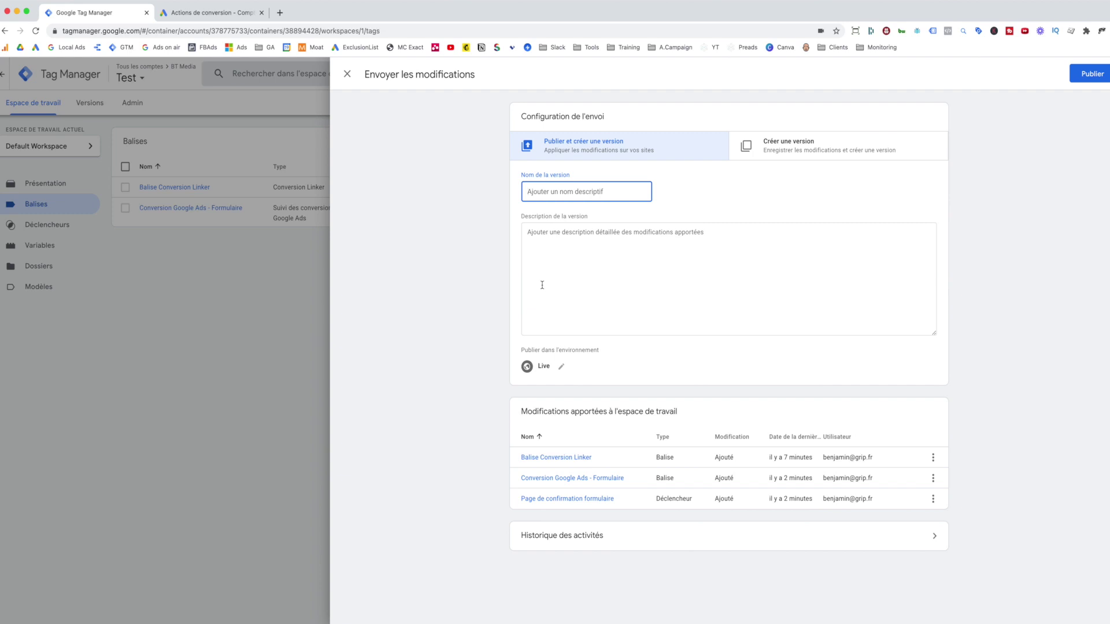
text(Conversion Linker + COnv)
key(BackSpace)
text(onversion Googel)
key(BackSpace)
key(BackSpace)
text(le Ads Formulaire)
click(546, 253)
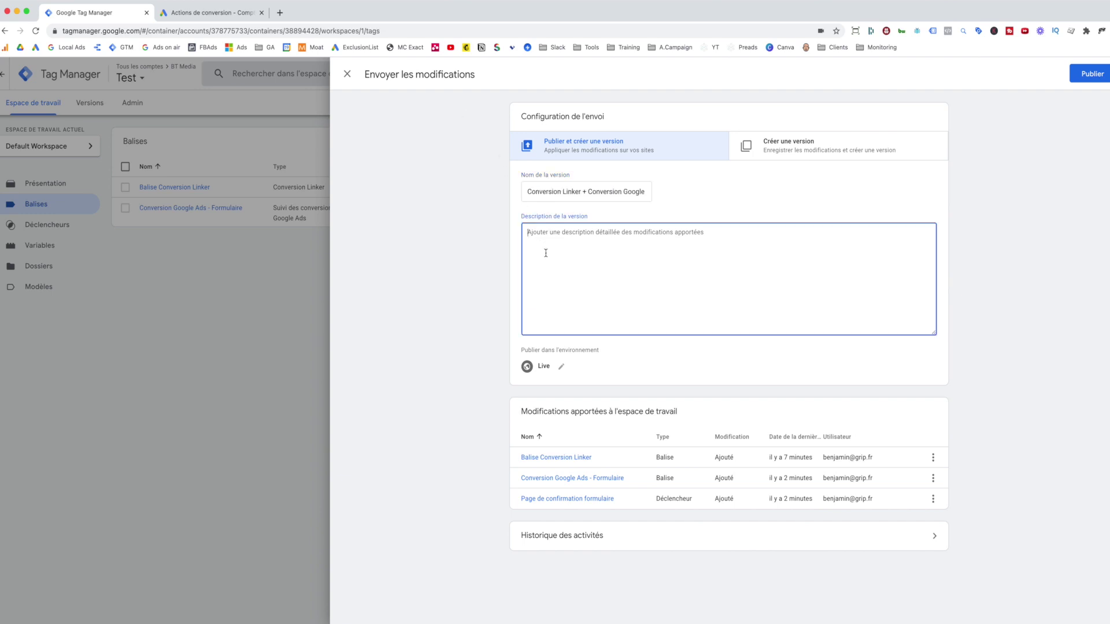
Publish the version to the Live environment and return to the workspace's tag list.
click(1092, 74)
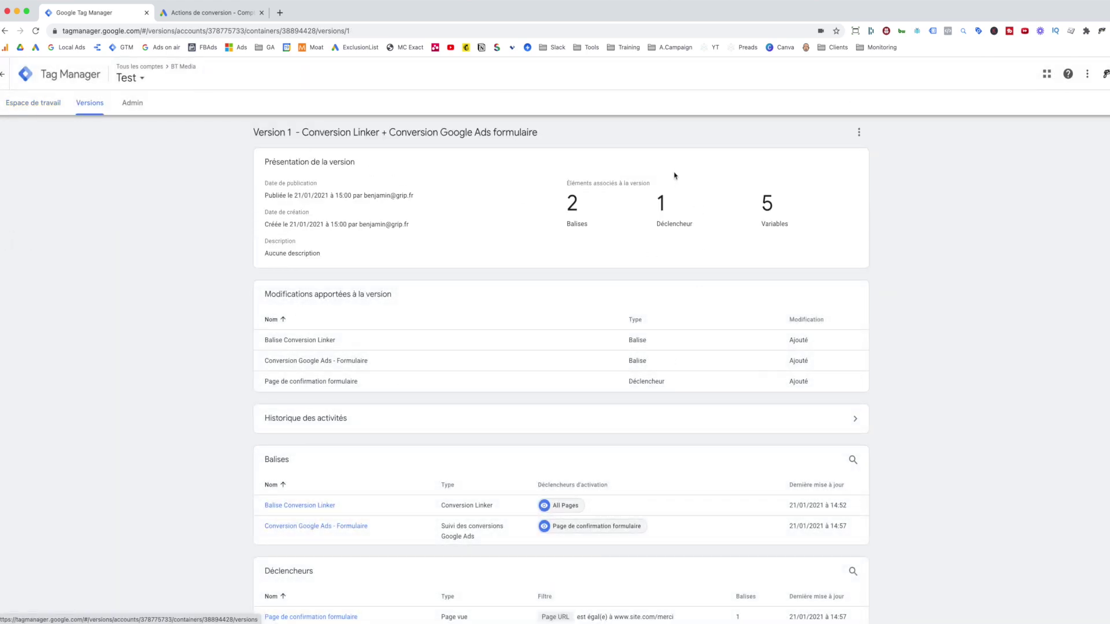
click(52, 107)
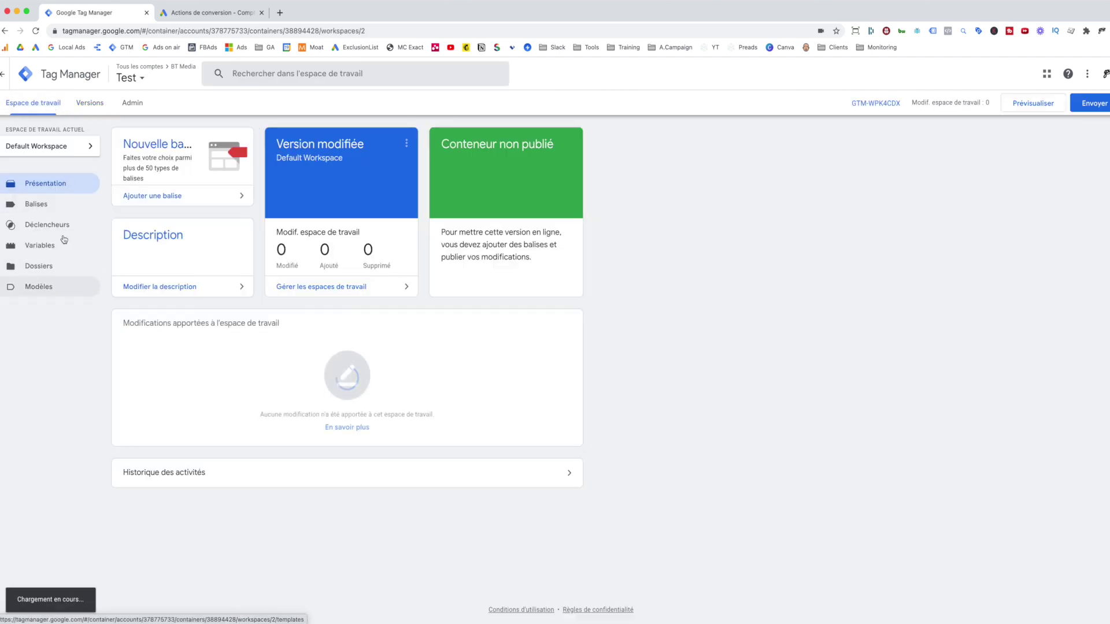
click(36, 205)
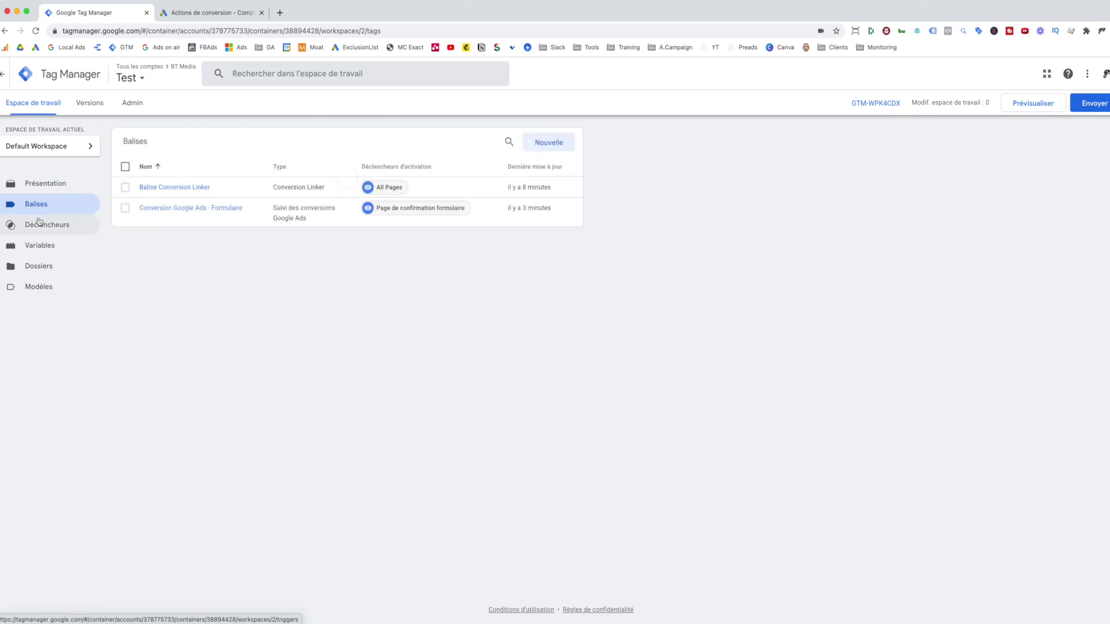